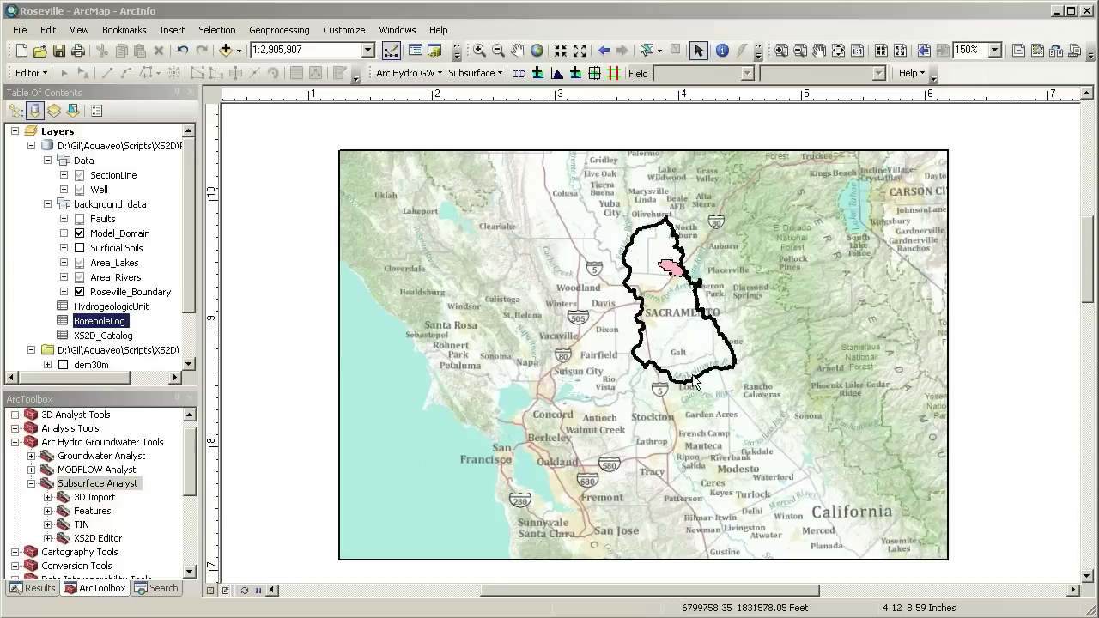
Step: Zoom to the Roseville Boundary bookmark and review the 1611-record BoreholeLog table
{"action": "left_click", "coordinate": [126, 33]}
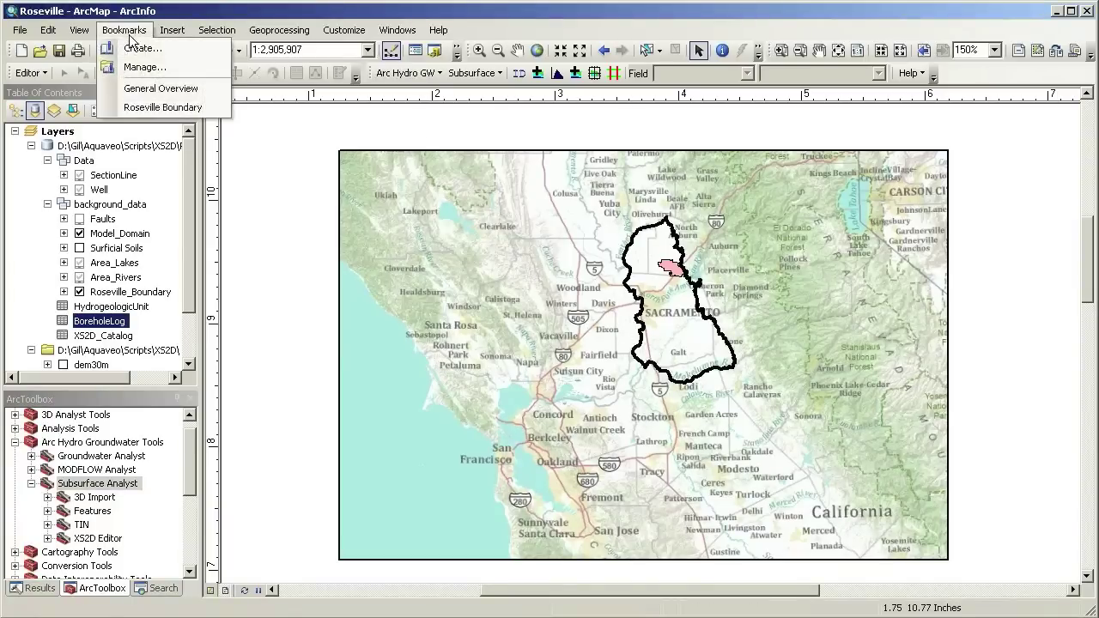
{"action": "left_click", "coordinate": [143, 108]}
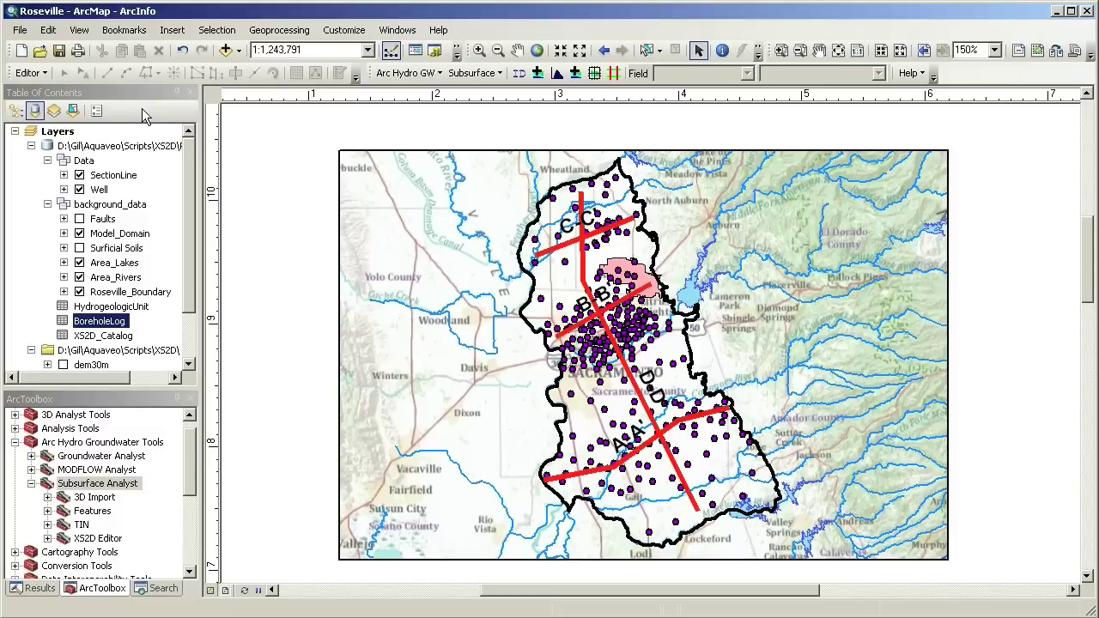
{"action": "right_click", "coordinate": [115, 324]}
{"action": "left_click", "coordinate": [152, 329]}
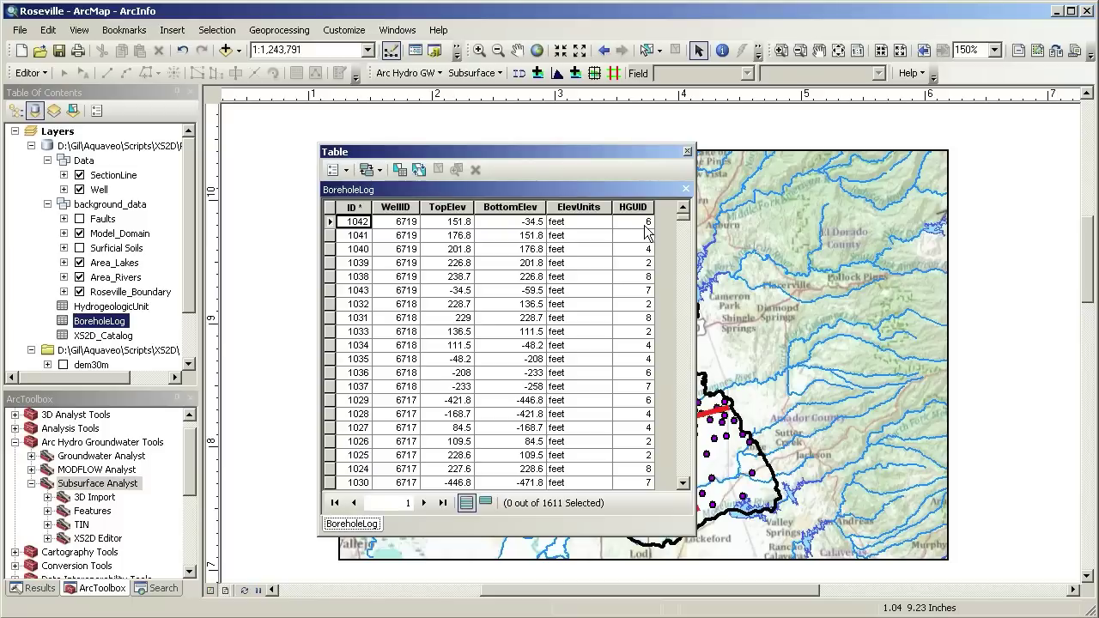
{"action": "left_click", "coordinate": [687, 152]}
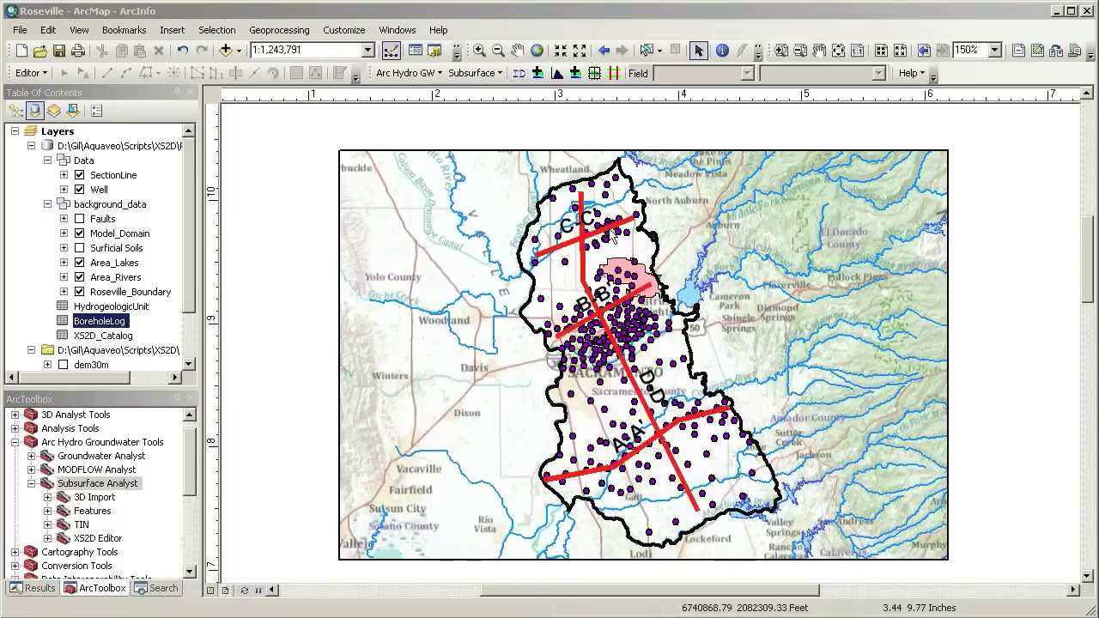
{"action": "left_click", "coordinate": [80, 249]}
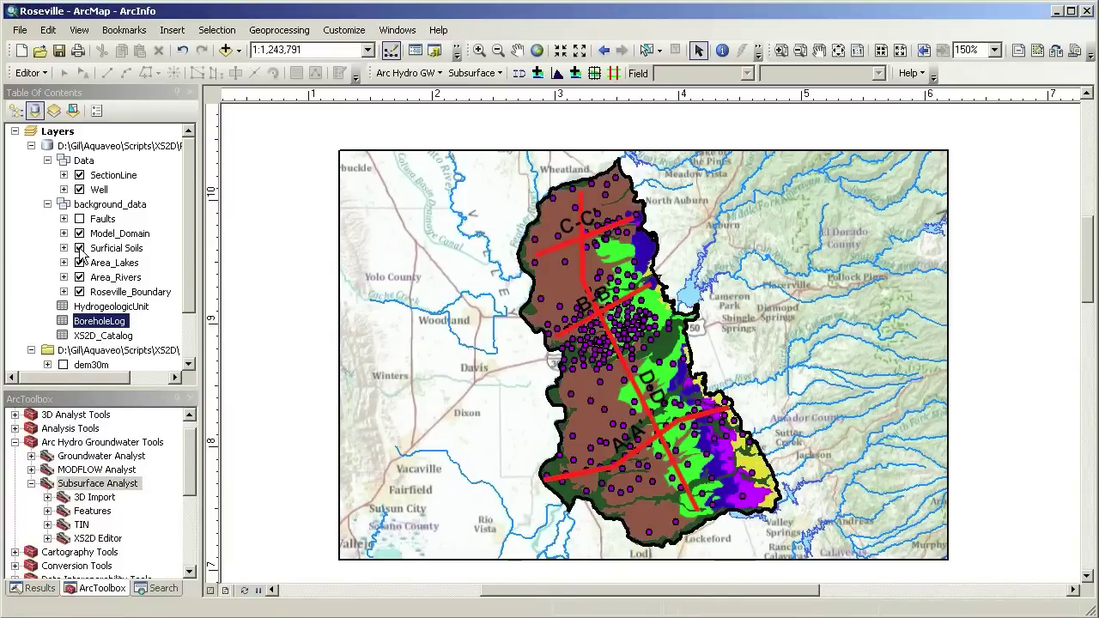
{"action": "left_click", "coordinate": [80, 248]}
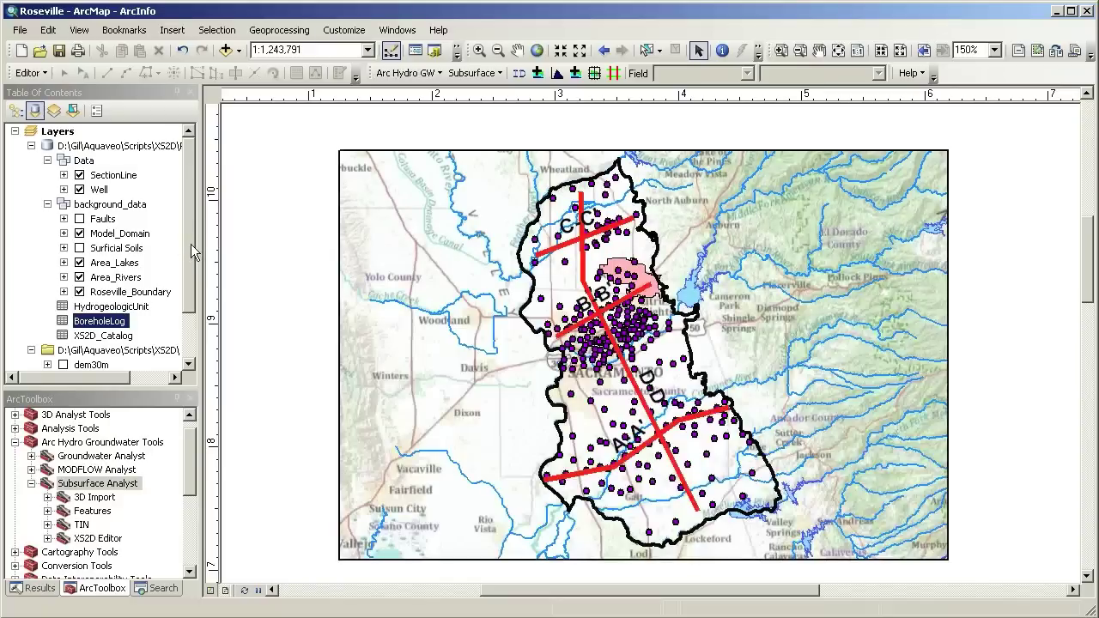
{"action": "scroll", "coordinate": [194, 251], "scroll_direction": "down", "scroll_amount": 2}
{"action": "left_click", "coordinate": [63, 307]}
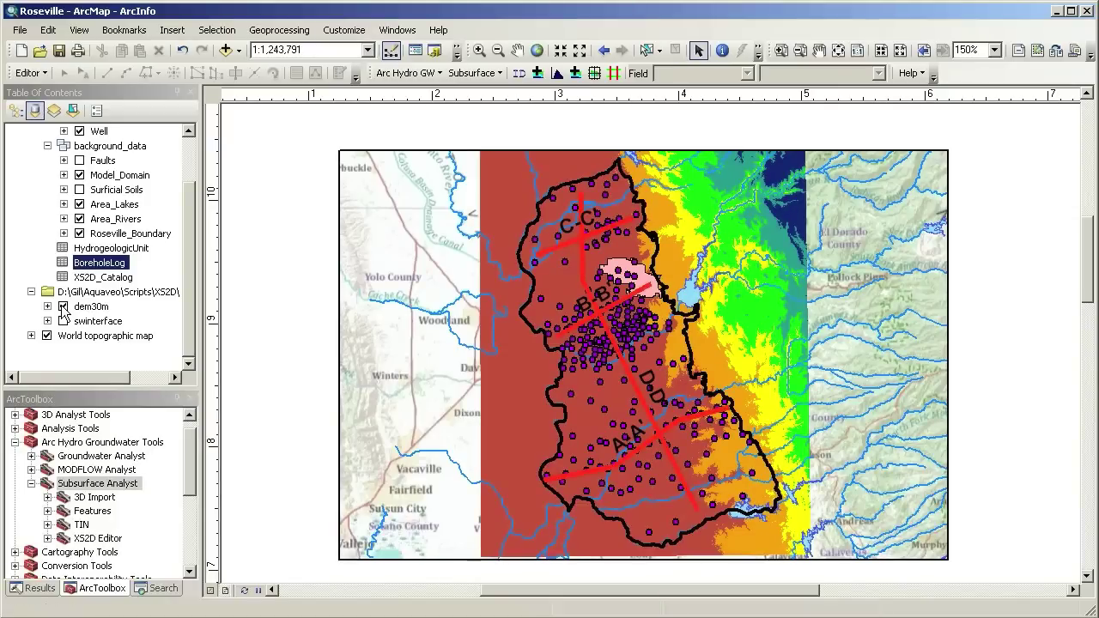
{"action": "left_click", "coordinate": [63, 307]}
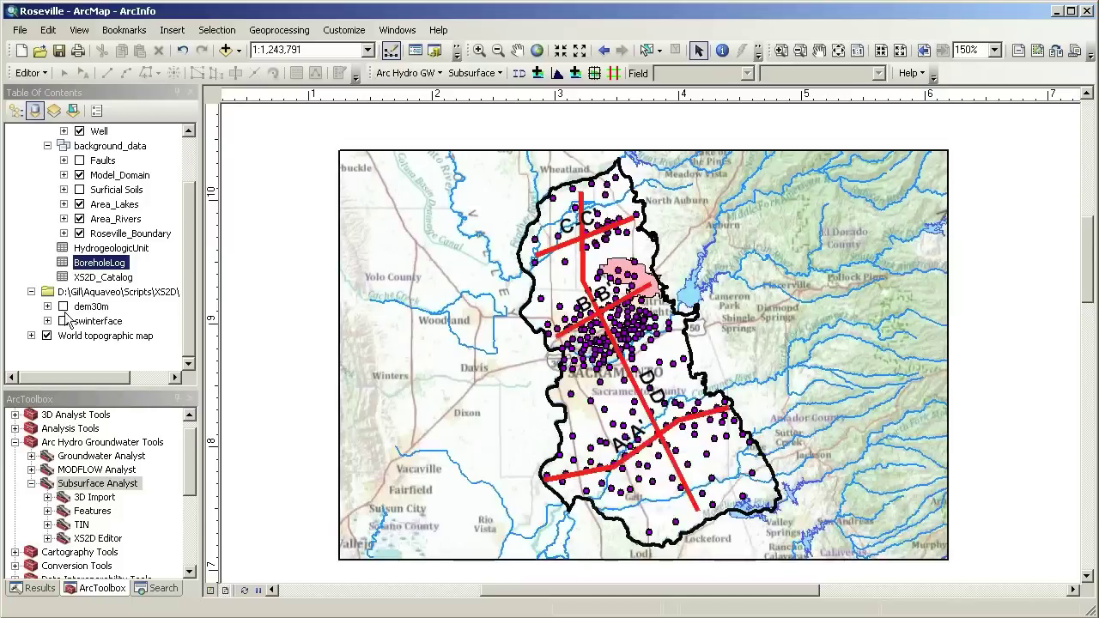
{"action": "left_click", "coordinate": [62, 323]}
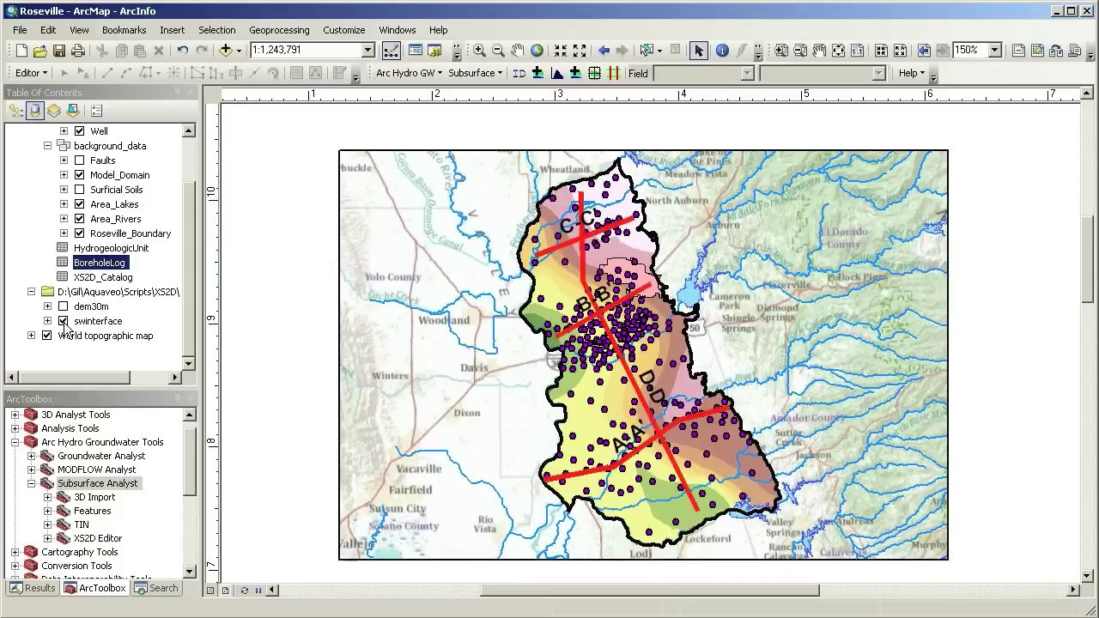
{"action": "left_click", "coordinate": [63, 321]}
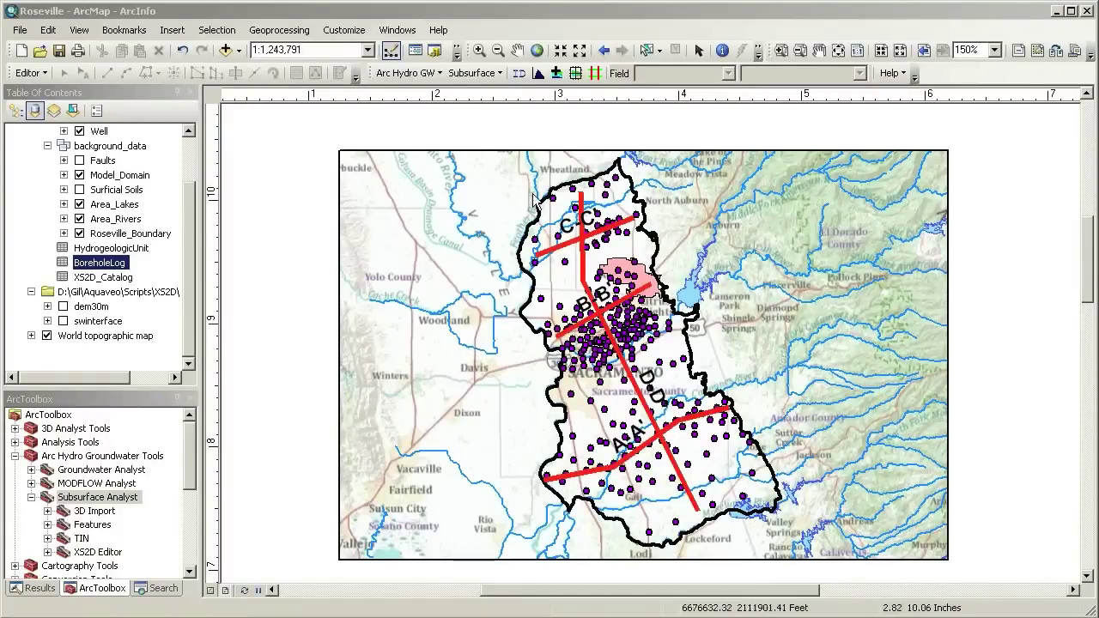
Step: Select line A-A', then Select By Location the wells within 1500 feet of SectionLine
{"action": "left_click", "coordinate": [645, 51]}
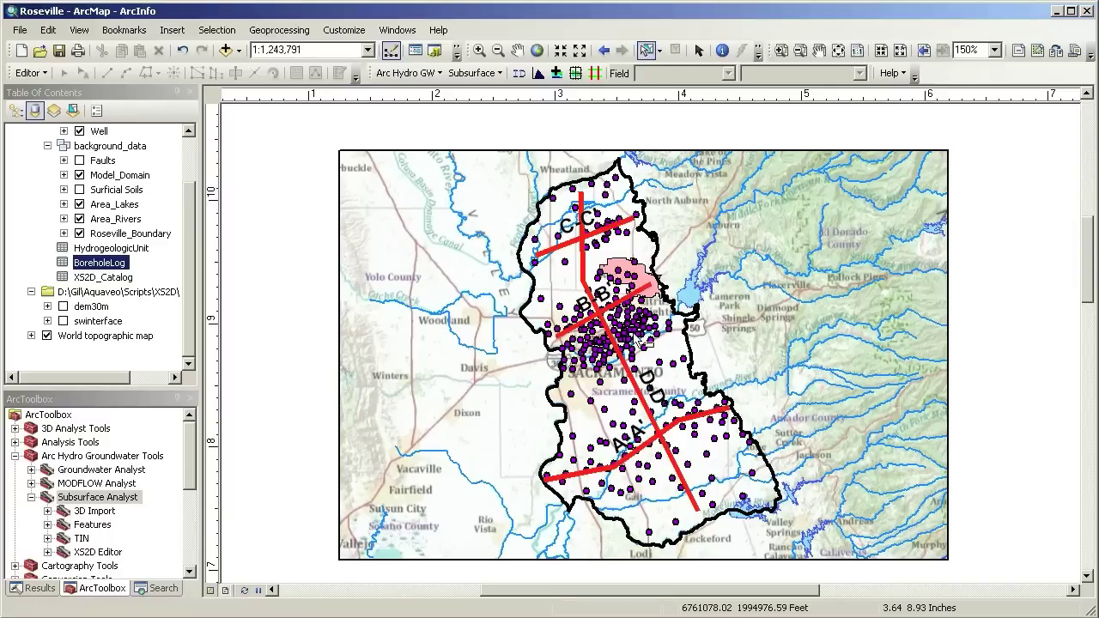
{"action": "left_click", "coordinate": [592, 474]}
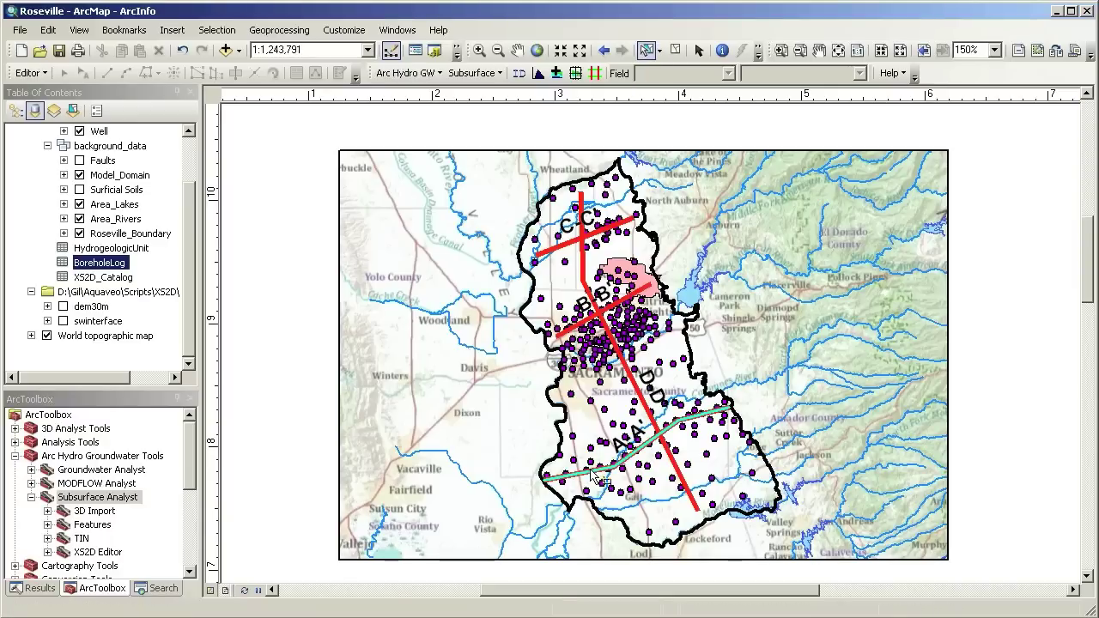
{"action": "left_click", "coordinate": [217, 33]}
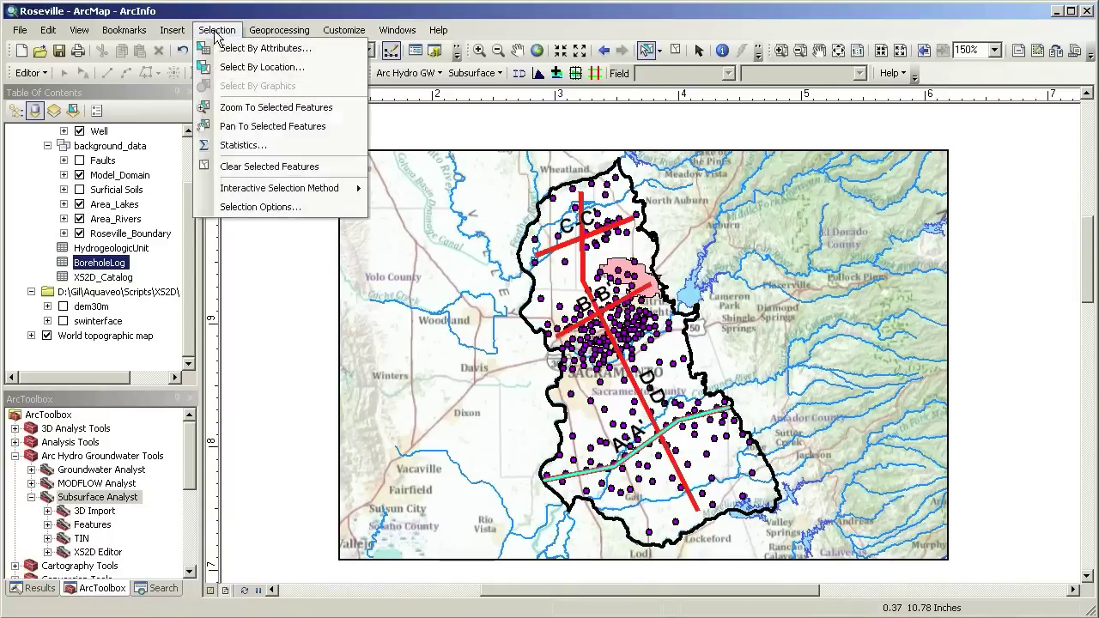
{"action": "left_click", "coordinate": [227, 67]}
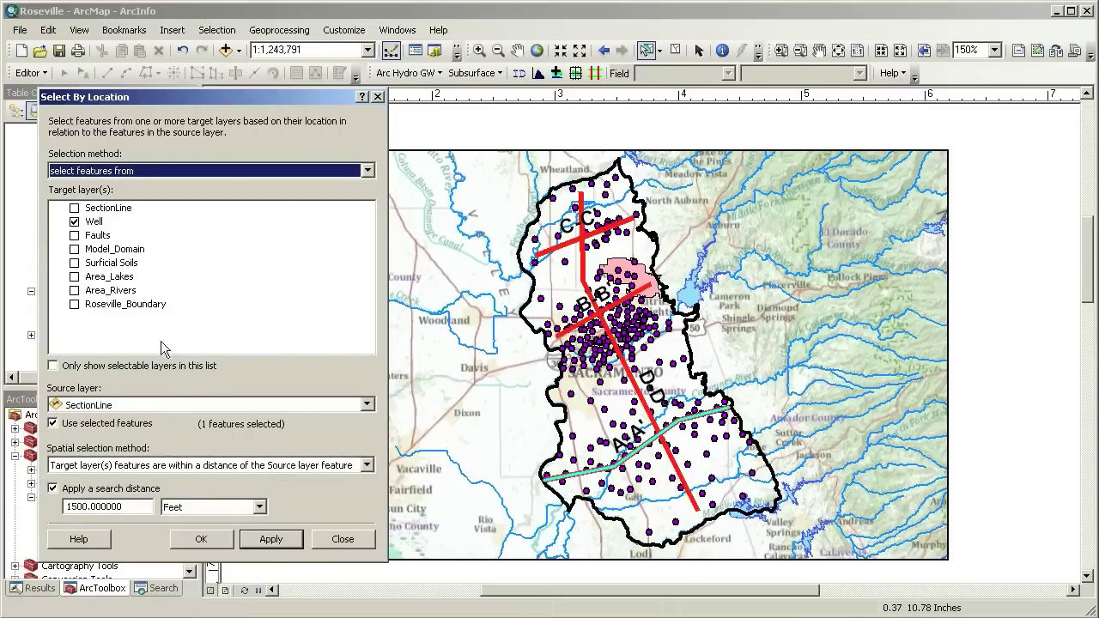
{"action": "left_click", "coordinate": [270, 546]}
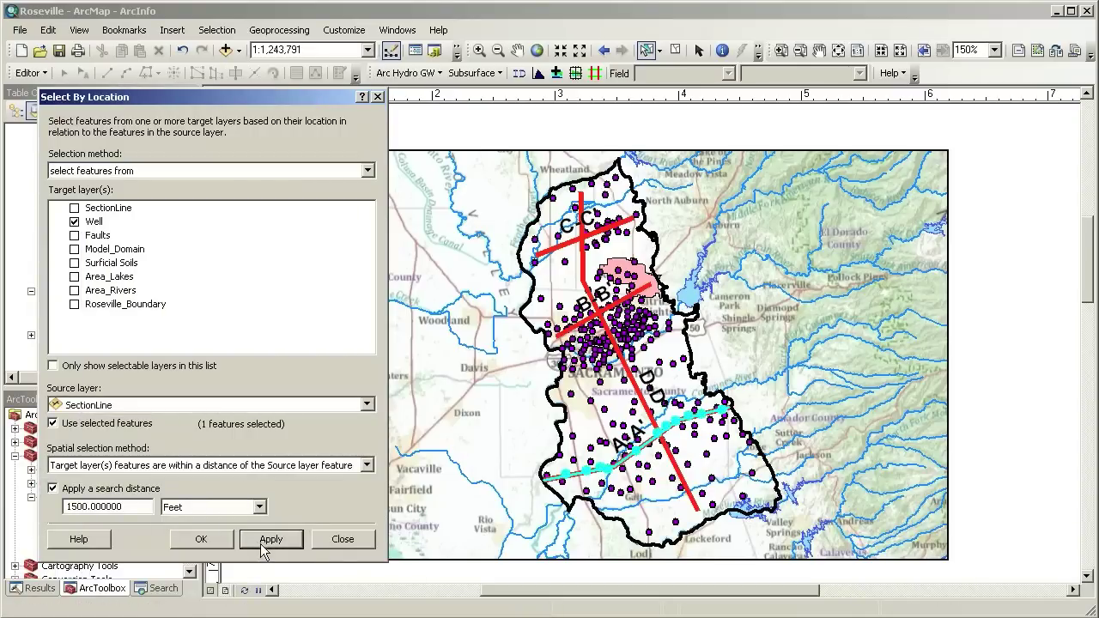
{"action": "left_click", "coordinate": [342, 539]}
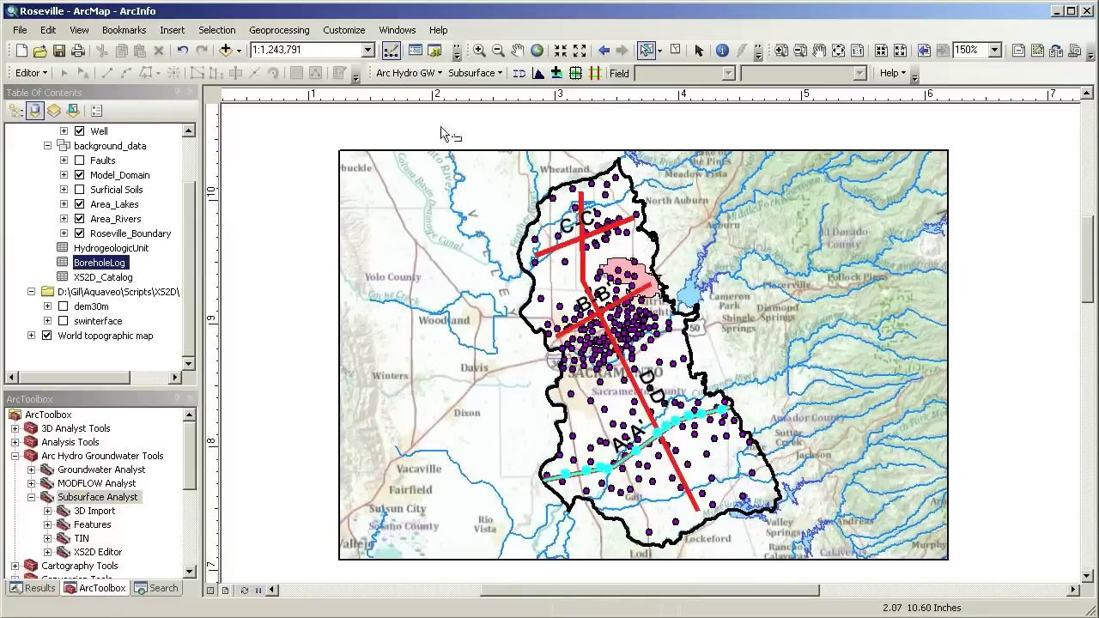
{"action": "left_click", "coordinate": [555, 73]}
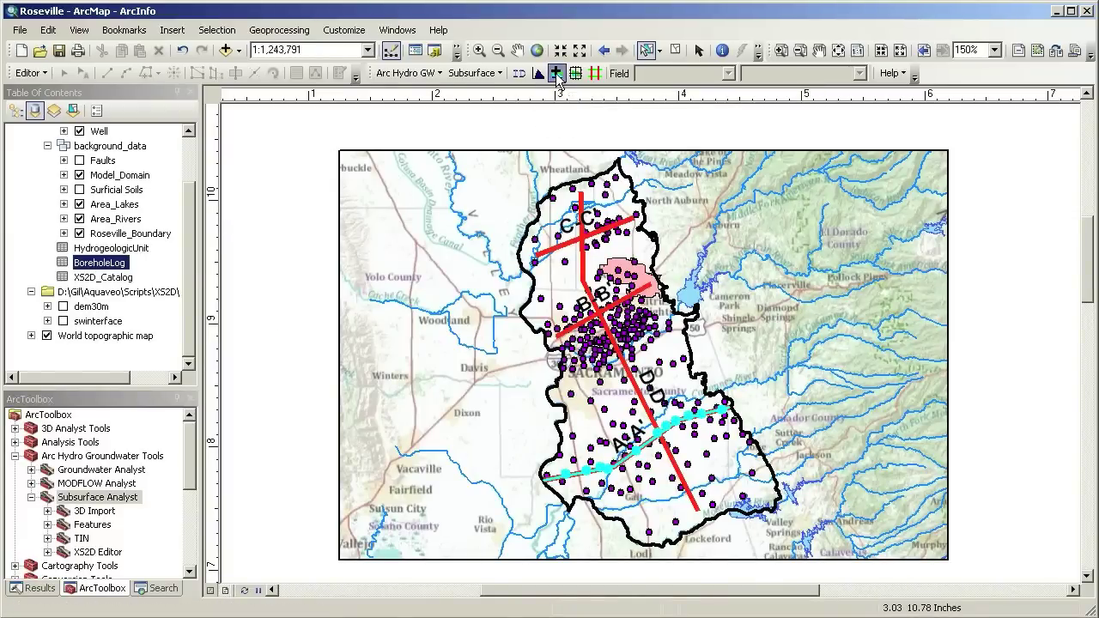
Step: Build the A-A' cross-section in the 2D Cross Section Wizard, keeping default panel, boreline and grid settings
{"action": "left_click", "coordinate": [578, 473]}
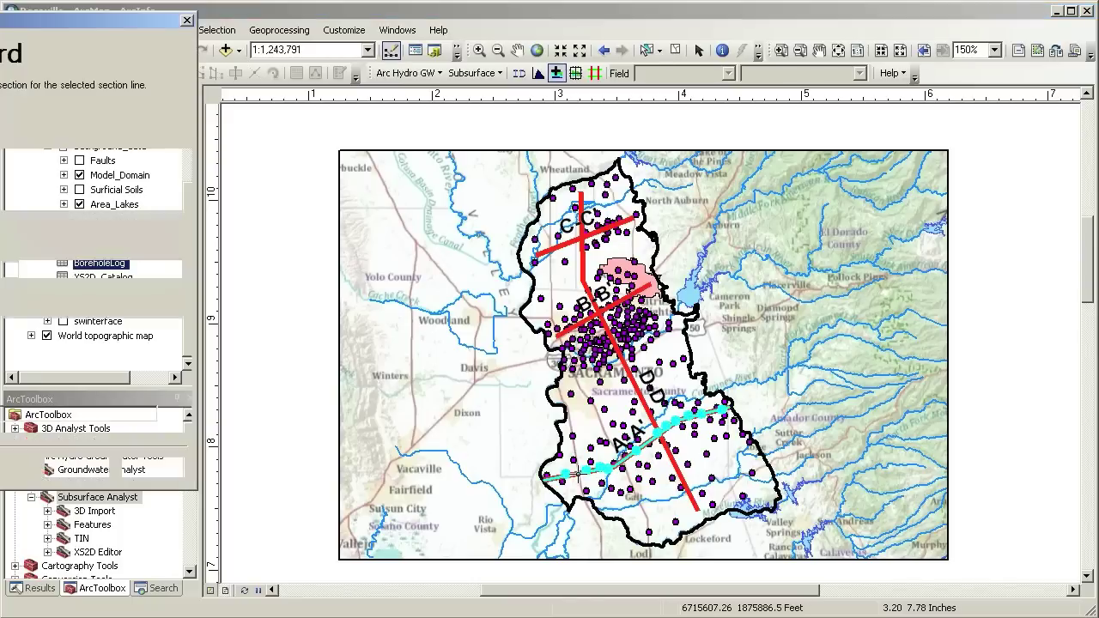
{"action": "left_click_drag", "start_coordinate": [45, 20], "coordinate": [544, 84]}
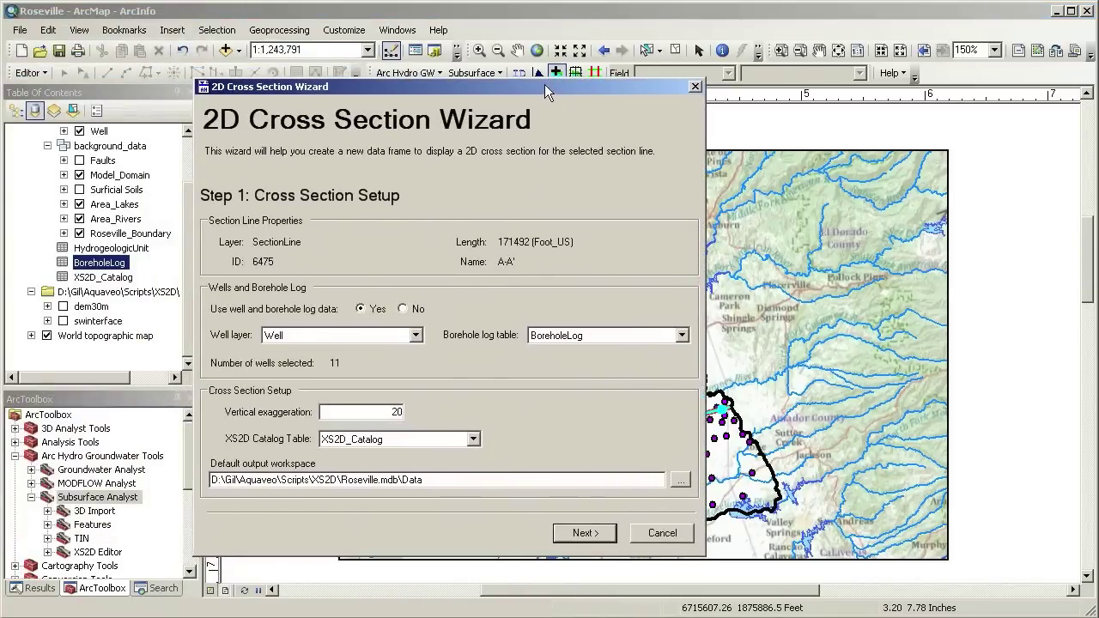
{"action": "left_click", "coordinate": [586, 534]}
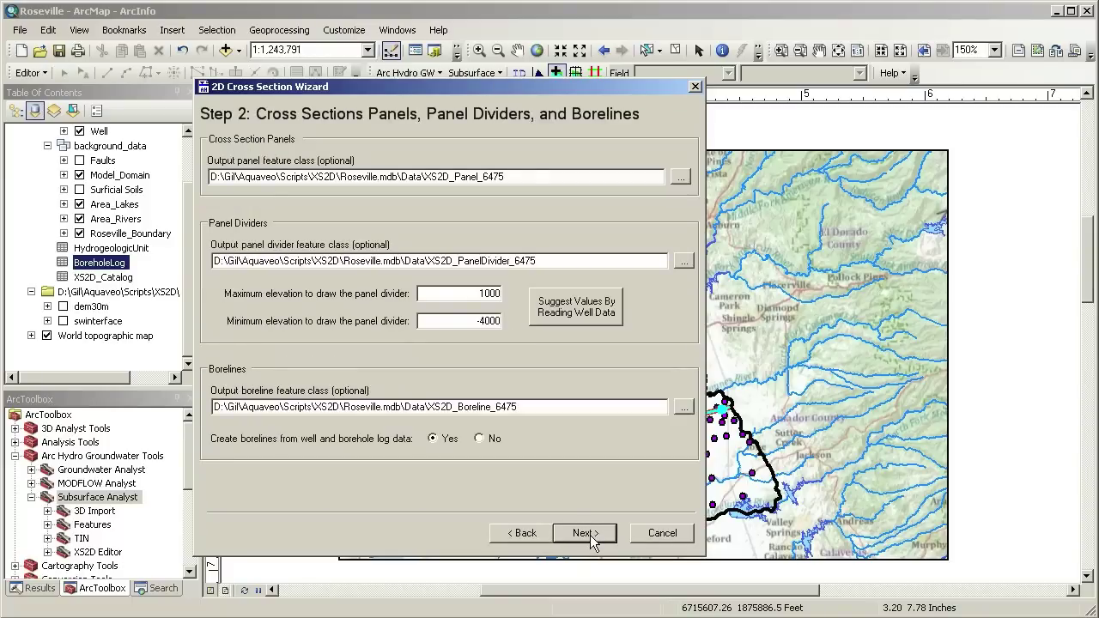
{"action": "left_click", "coordinate": [586, 533]}
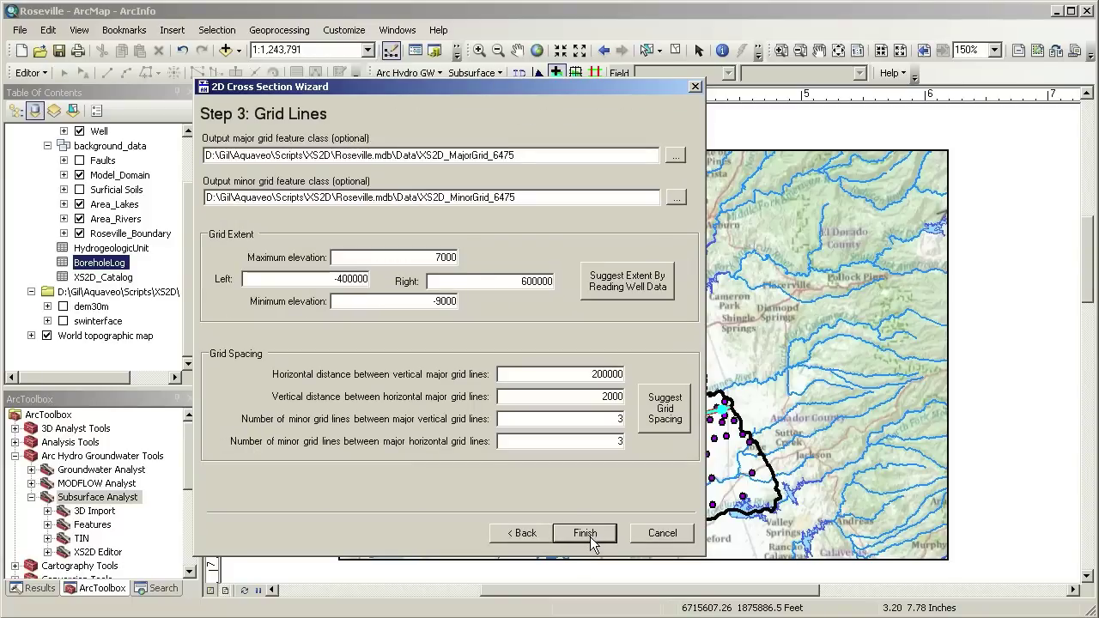
{"action": "left_click", "coordinate": [587, 534]}
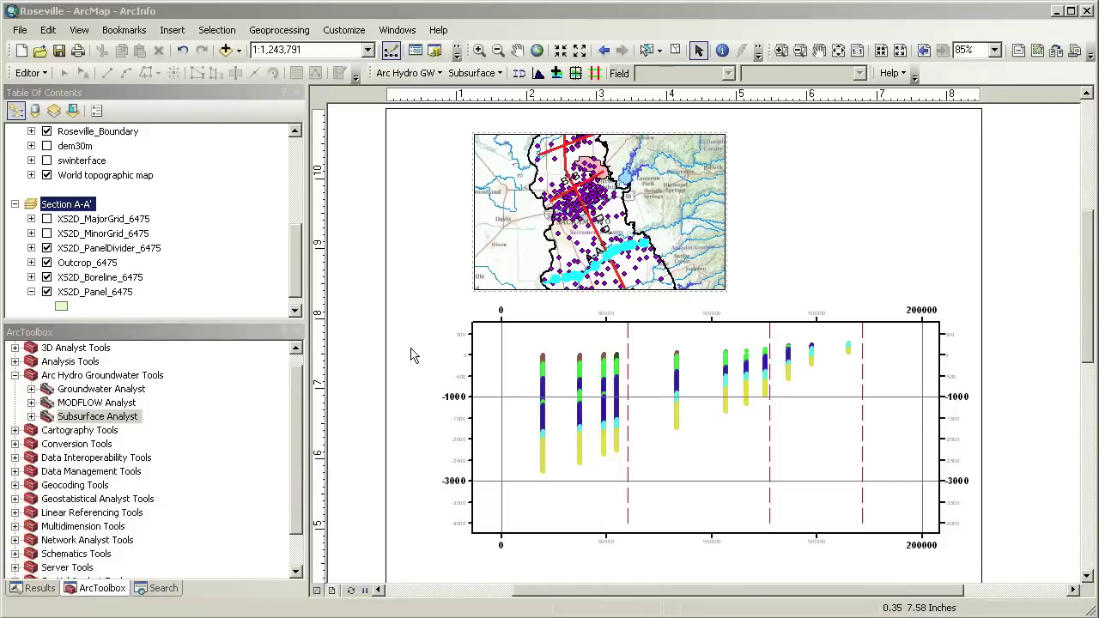
Step: Open Transform Polygons to XS2D Lines from the Subsurface Analyst XS2D Editor tools
{"action": "left_click", "coordinate": [31, 417]}
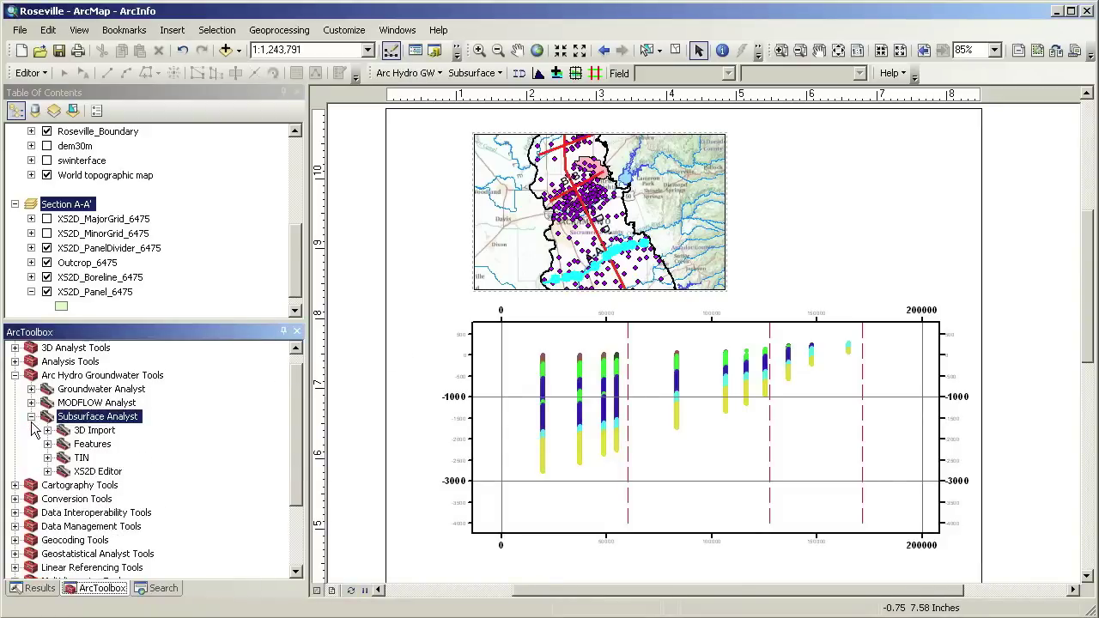
{"action": "left_click", "coordinate": [48, 471]}
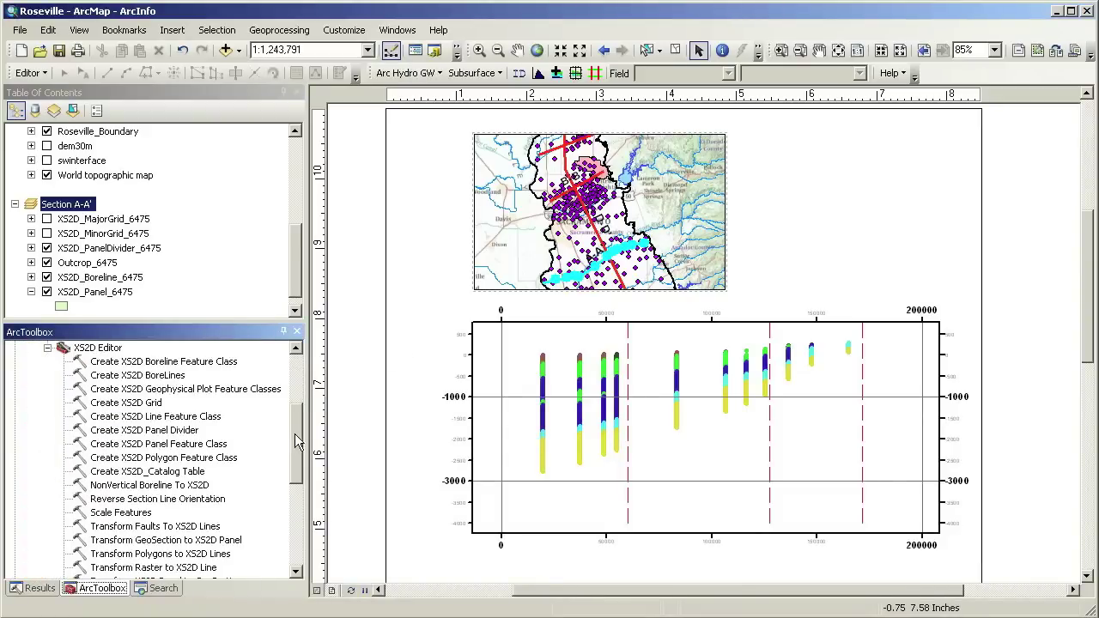
{"action": "scroll", "coordinate": [294, 441], "scroll_direction": "down", "scroll_amount": 3}
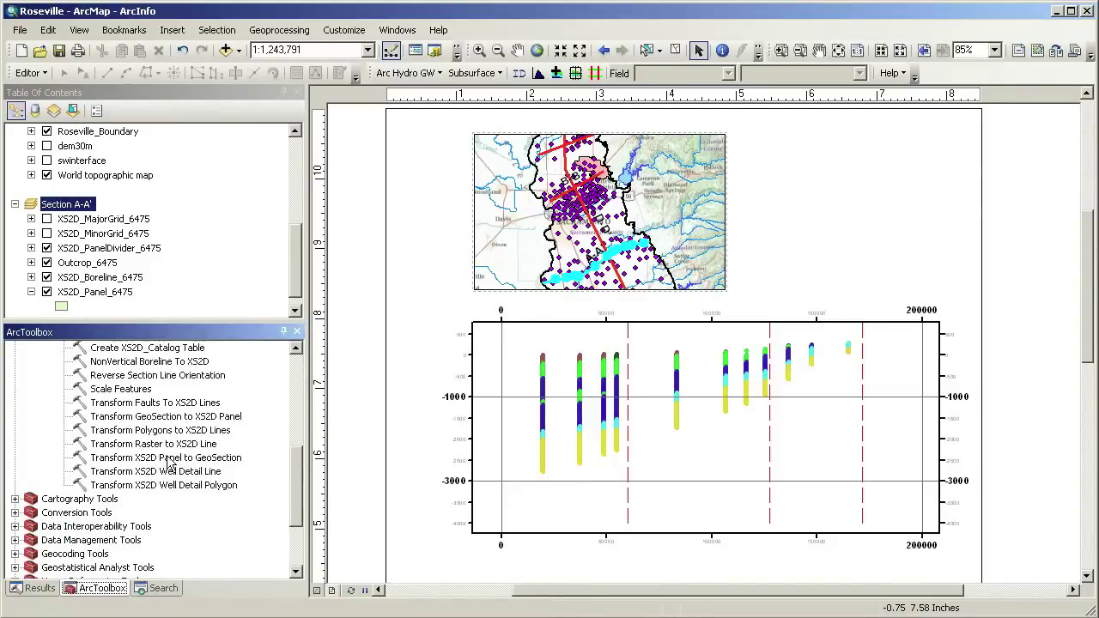
{"action": "left_click", "coordinate": [163, 434]}
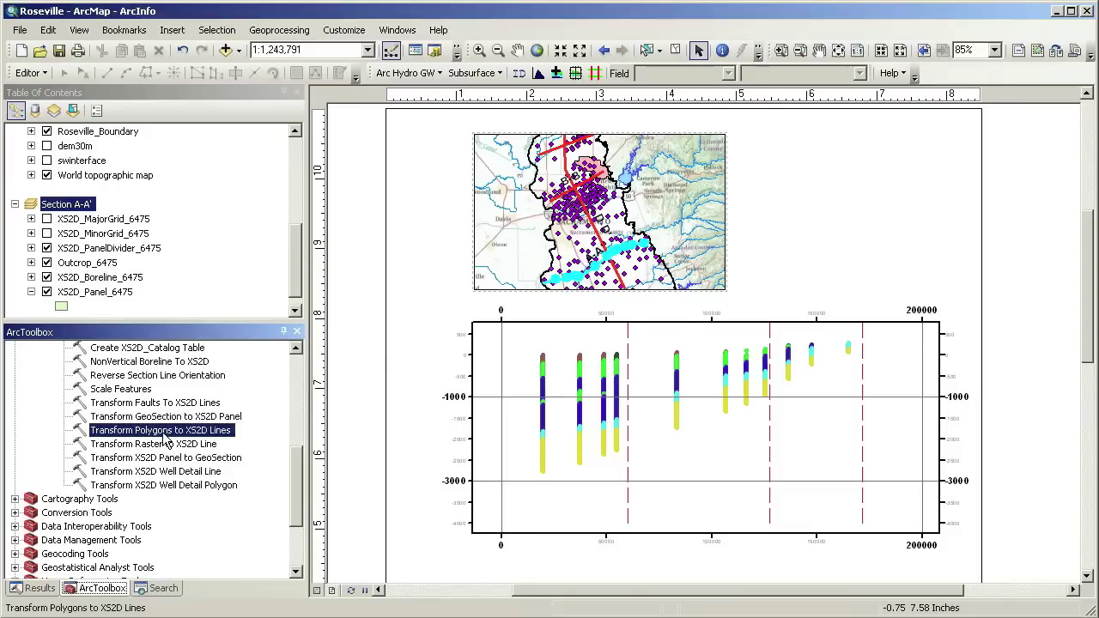
{"action": "double_click", "coordinate": [164, 434]}
Step: Run it with Surficial Soils, type Outcrop, DEM dem30m, spacing 1000 and FType Outcrop
{"action": "left_click", "coordinate": [544, 173]}
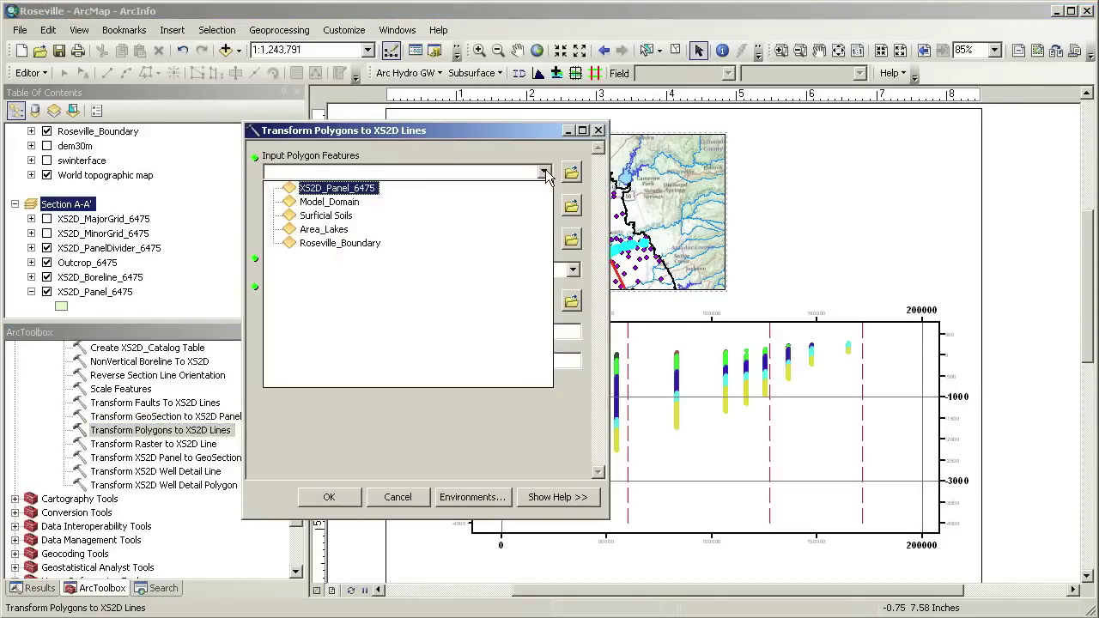
{"action": "left_click", "coordinate": [346, 218]}
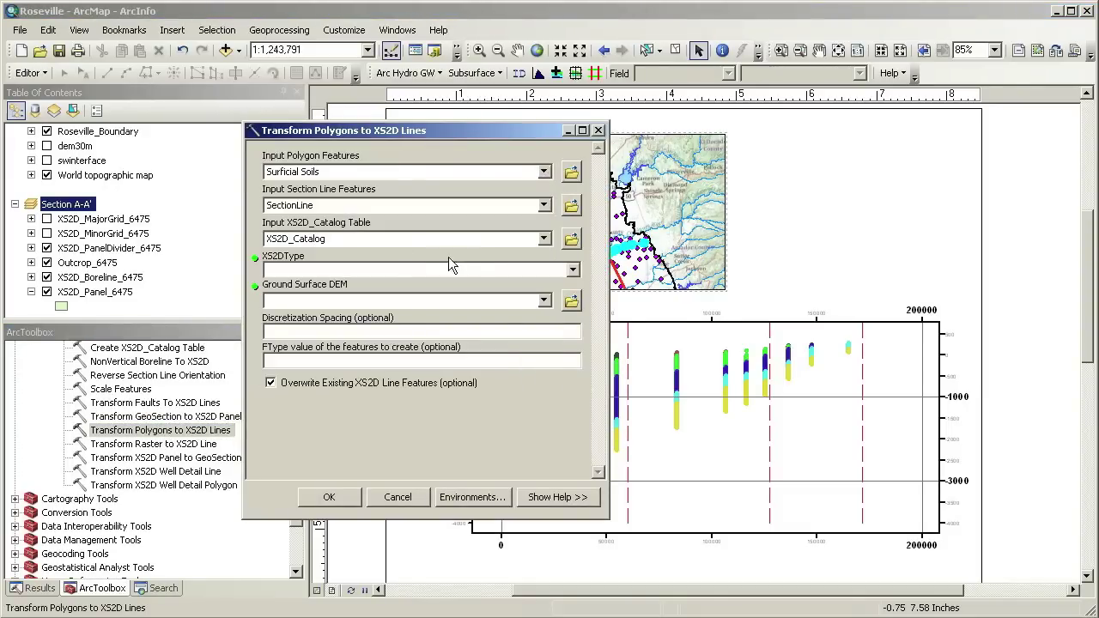
{"action": "left_click", "coordinate": [572, 270]}
{"action": "left_click", "coordinate": [436, 342]}
{"action": "left_click", "coordinate": [545, 300]}
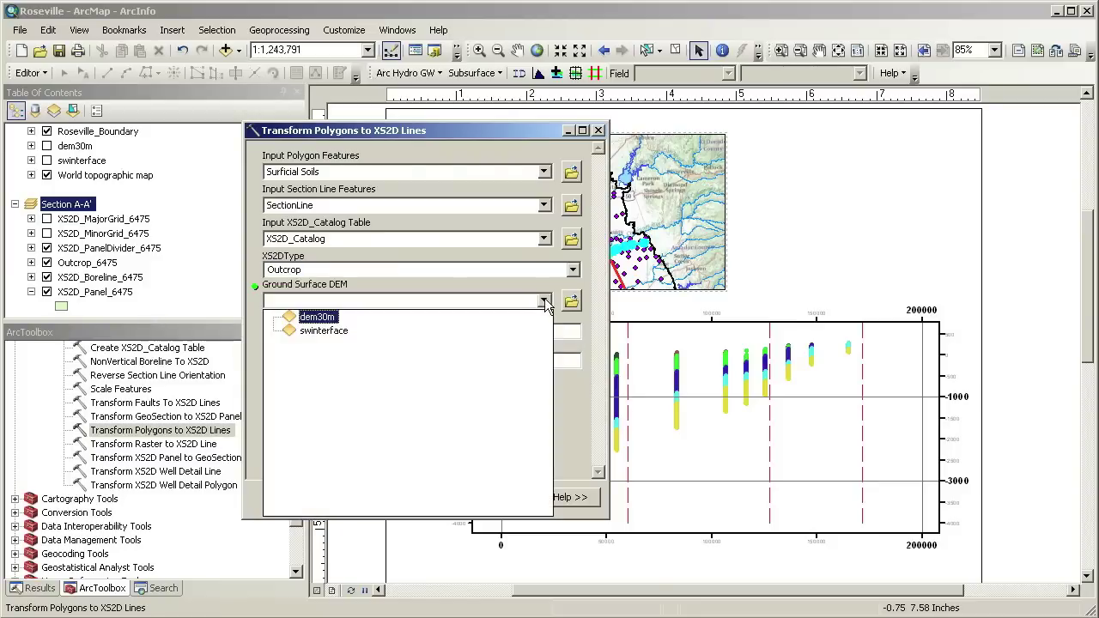
{"action": "left_click", "coordinate": [318, 318]}
{"action": "left_click_drag", "start_coordinate": [525, 327], "coordinate": [594, 331]}
{"action": "type", "text": "10"}
{"action": "left_click", "coordinate": [558, 359]}
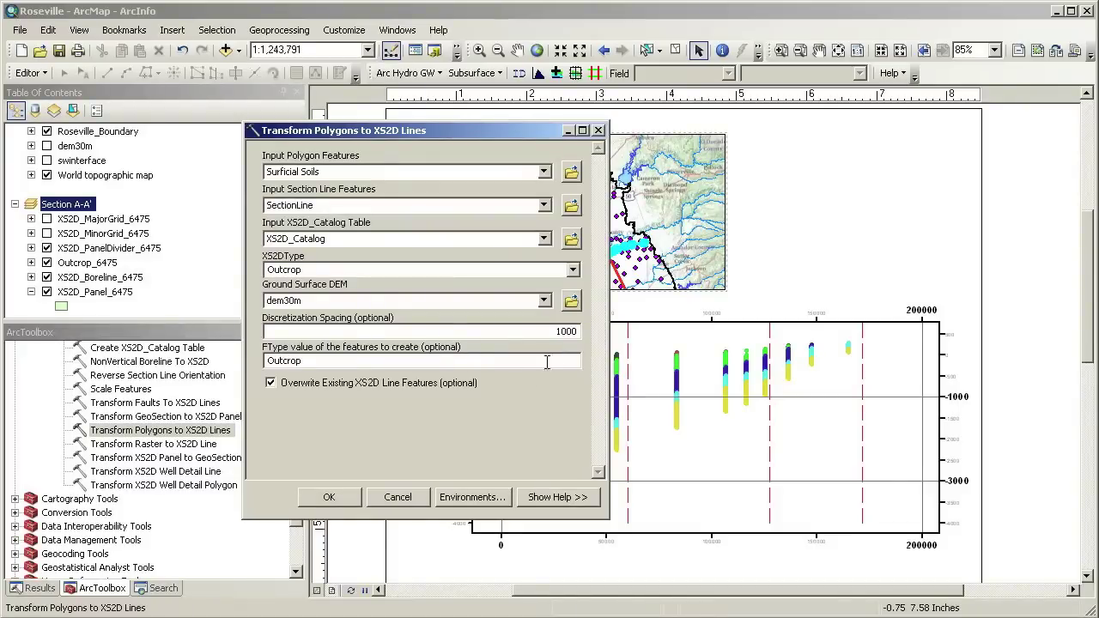
{"action": "left_click", "coordinate": [328, 499]}
{"action": "left_click_drag", "start_coordinate": [241, 219], "coordinate": [422, 101]}
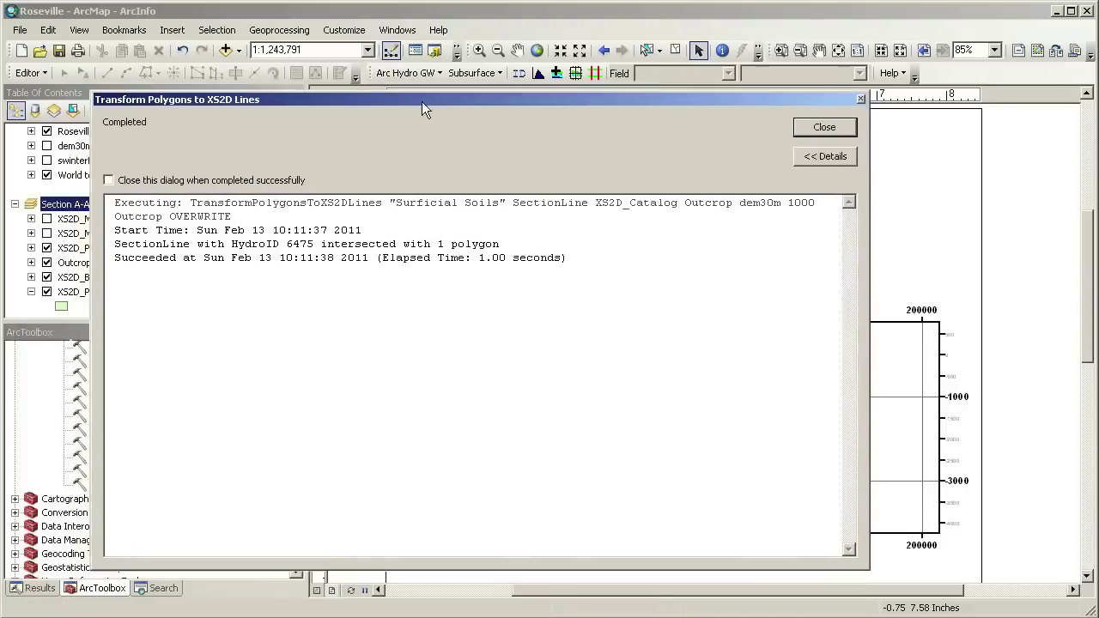
{"action": "left_click", "coordinate": [825, 128]}
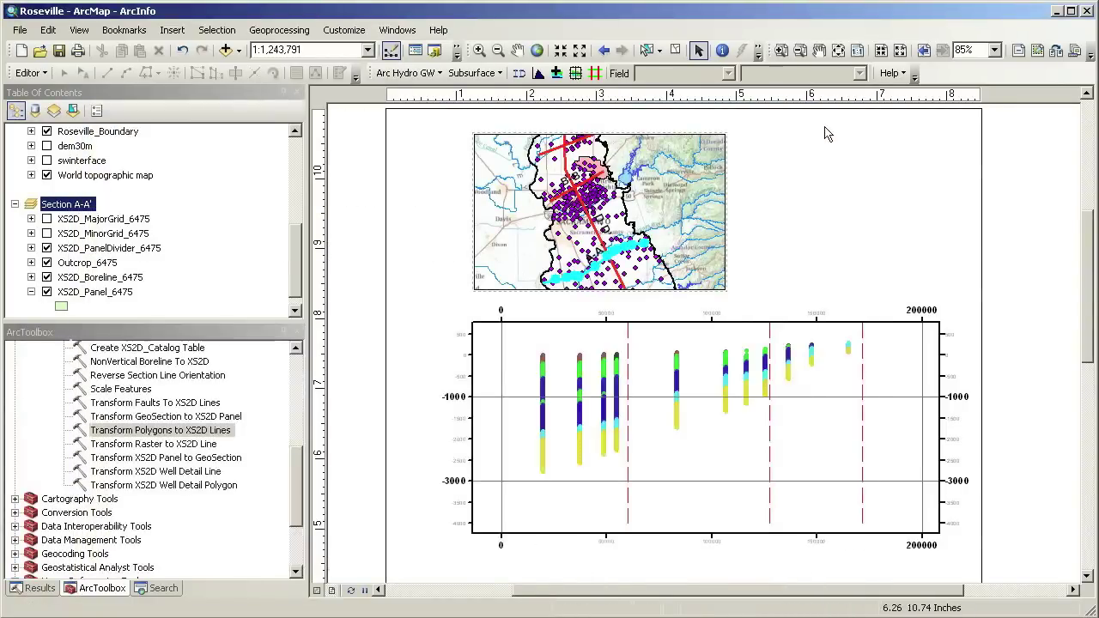
Step: Refresh the layout, switch to Data View, and start editing the A-A' cross-section
{"action": "left_click", "coordinate": [351, 591]}
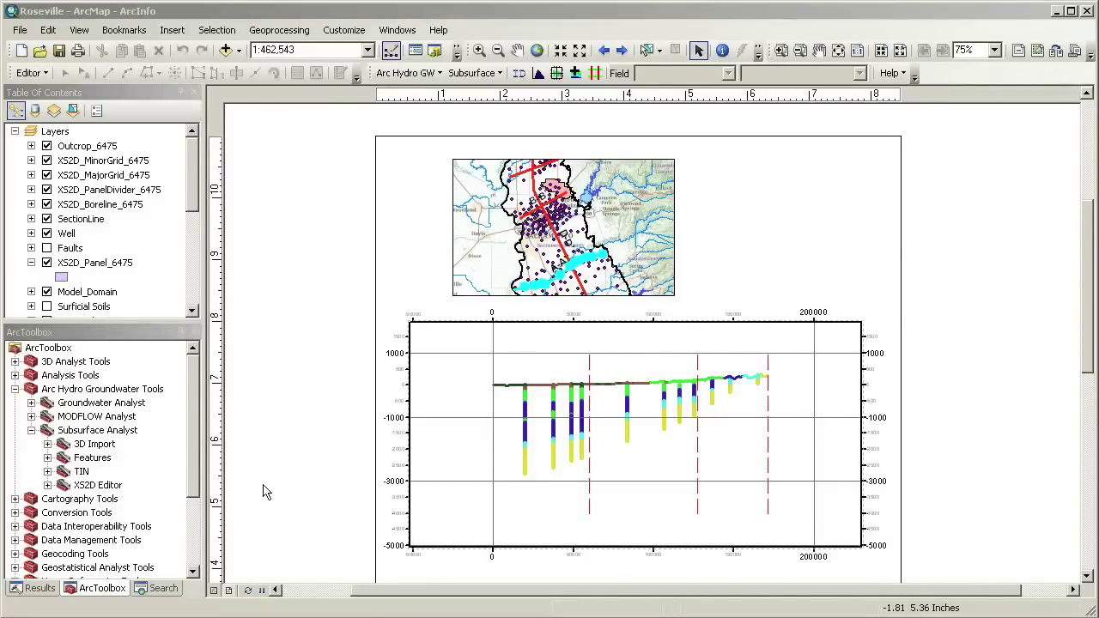
{"action": "left_click", "coordinate": [214, 590]}
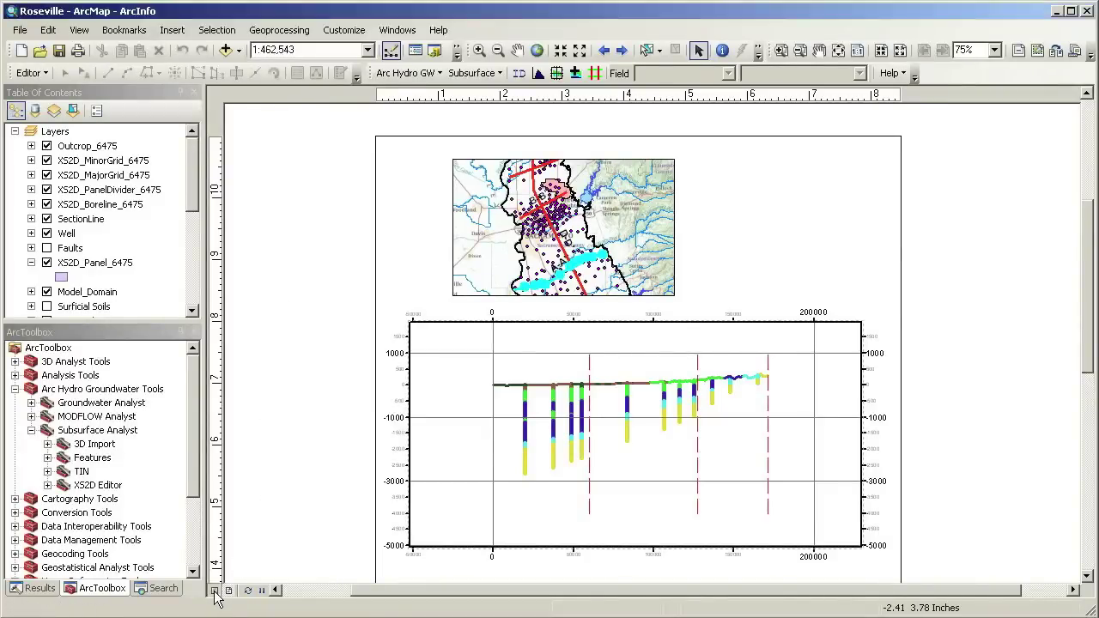
{"action": "left_click", "coordinate": [28, 73]}
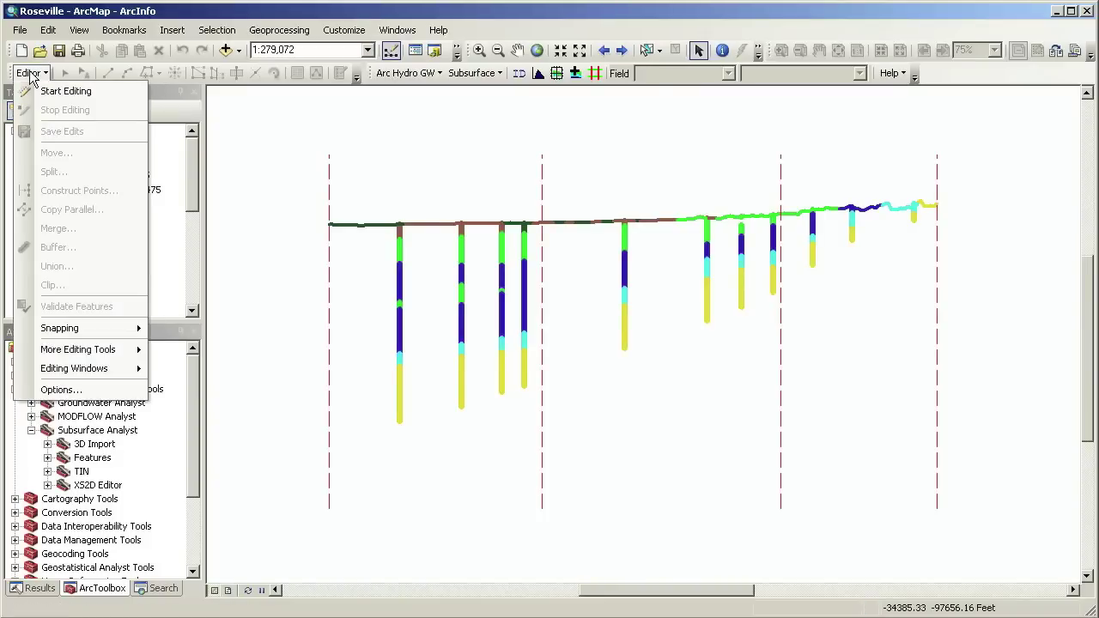
{"action": "left_click", "coordinate": [38, 93]}
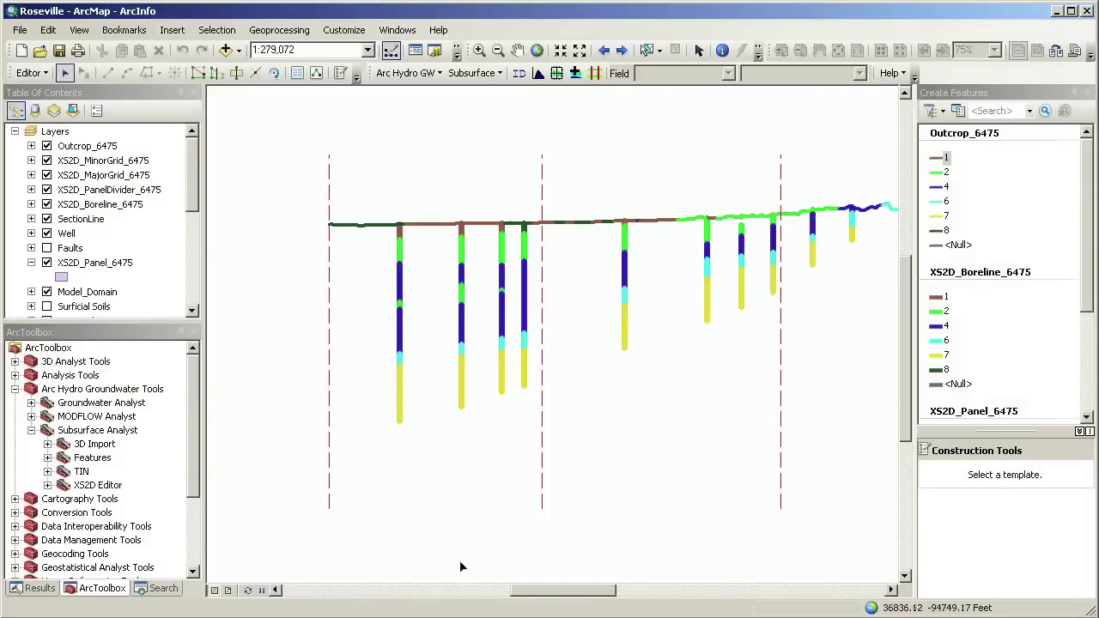
{"action": "left_click_drag", "start_coordinate": [540, 592], "coordinate": [555, 595]}
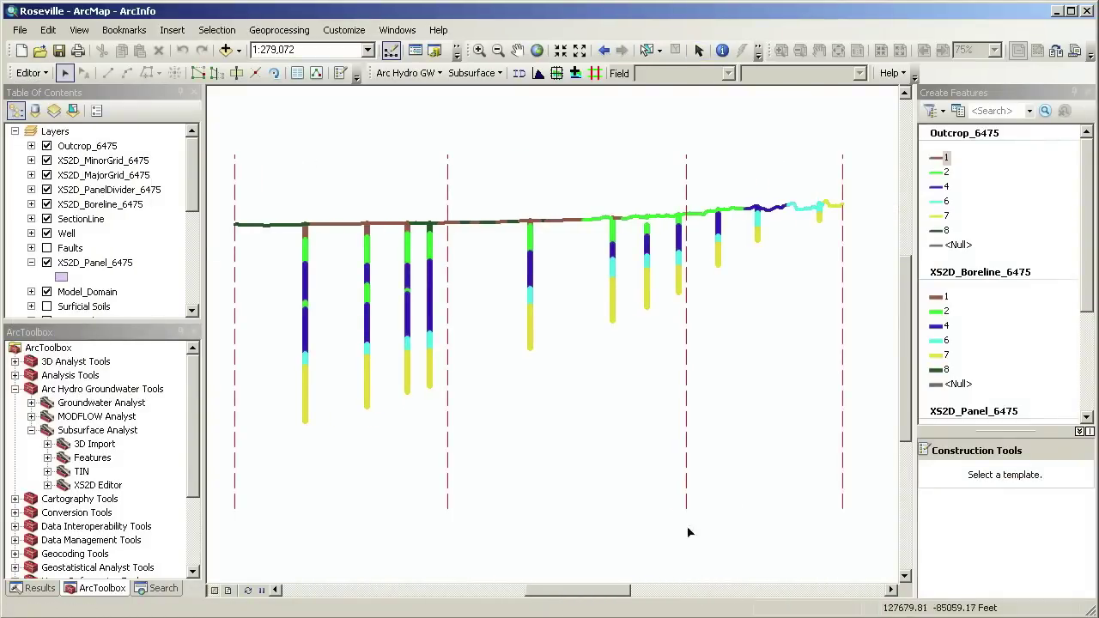
{"action": "left_click_drag", "start_coordinate": [1089, 221], "coordinate": [1095, 341]}
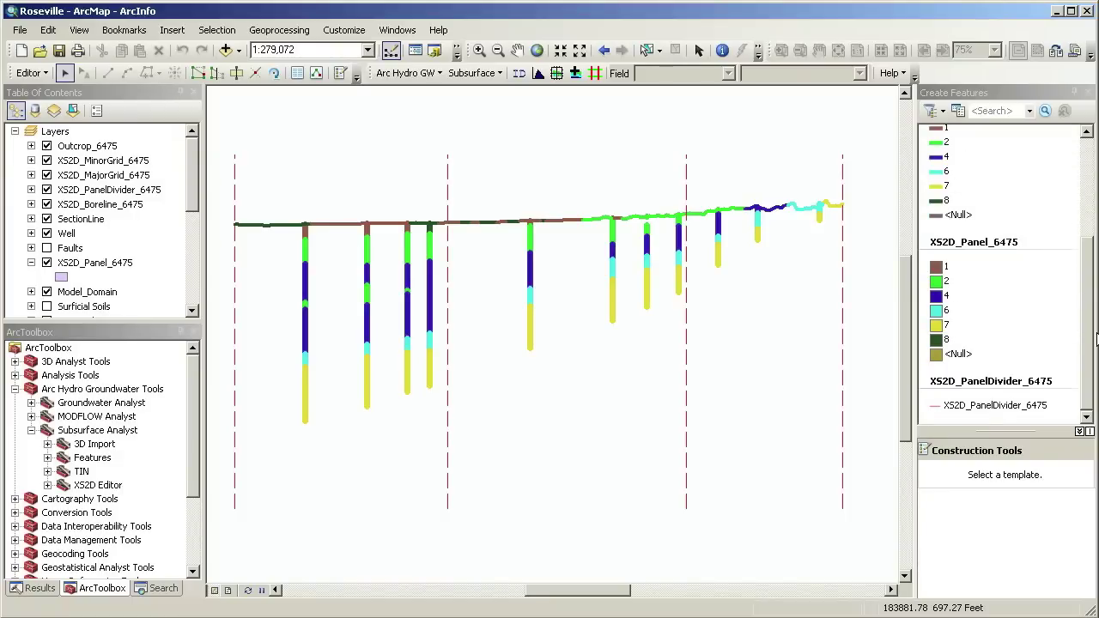
Step: Pick the unit 7 panel template and begin the polygon at the section's right end
{"action": "left_click", "coordinate": [945, 325]}
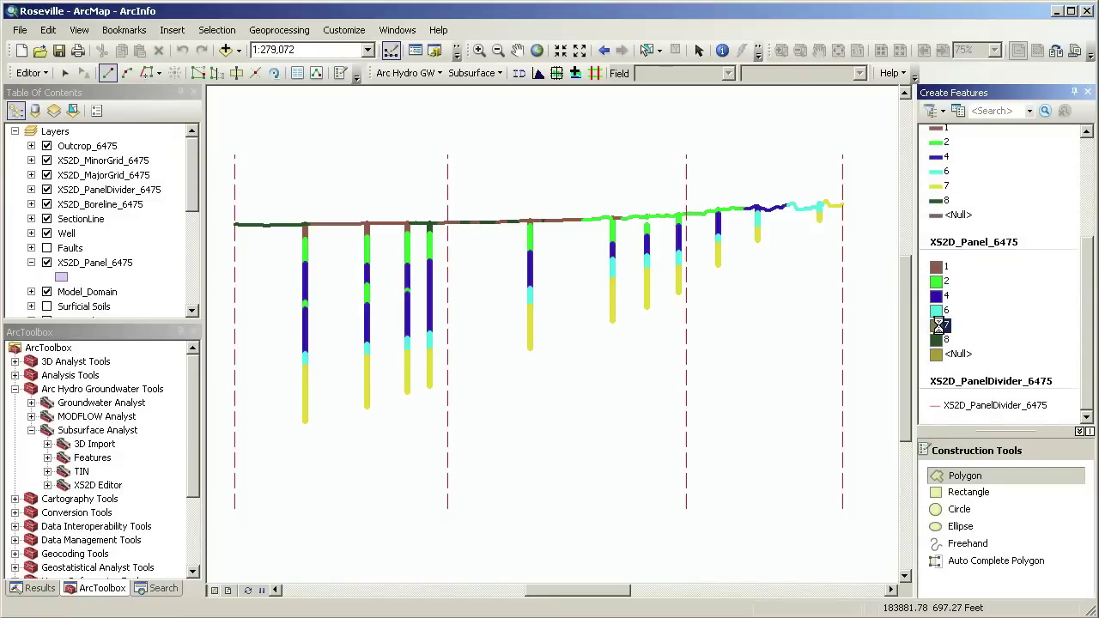
{"action": "left_click", "coordinate": [479, 50]}
{"action": "left_click_drag", "start_coordinate": [641, 139], "coordinate": [868, 294]}
{"action": "left_click", "coordinate": [957, 475]}
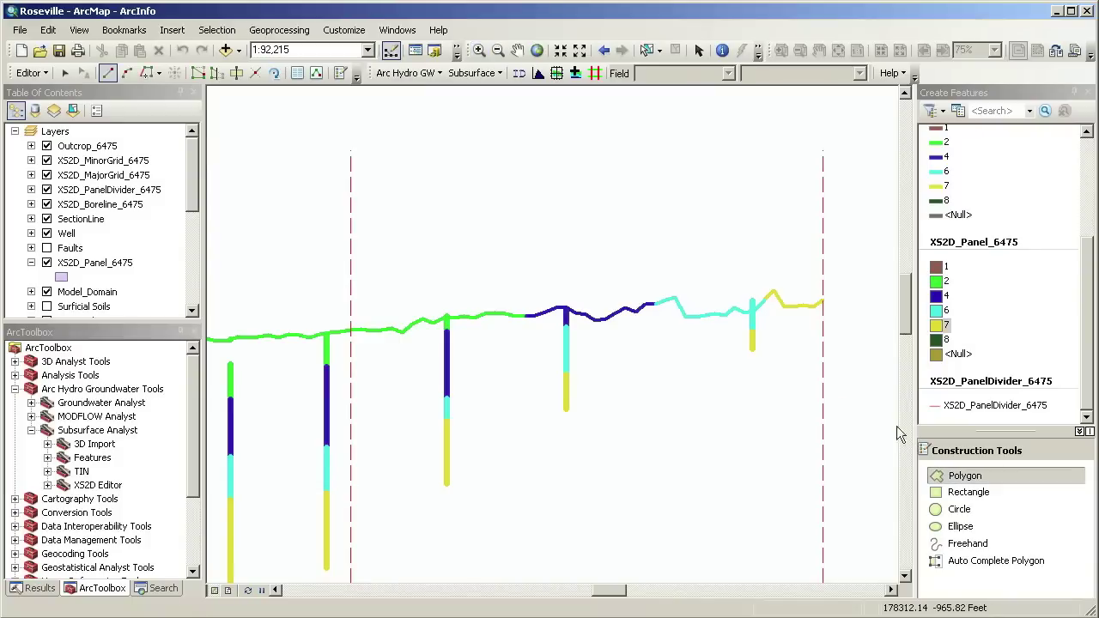
{"action": "left_click", "coordinate": [822, 300]}
{"action": "left_click", "coordinate": [765, 321]}
{"action": "left_click", "coordinate": [753, 332]}
{"action": "left_click", "coordinate": [651, 355]}
{"action": "left_click", "coordinate": [566, 374]}
Step: Trace the unit 7 outline along the well bottoms, down the left edge, and back along the lower edge
{"action": "left_click", "coordinate": [603, 50]}
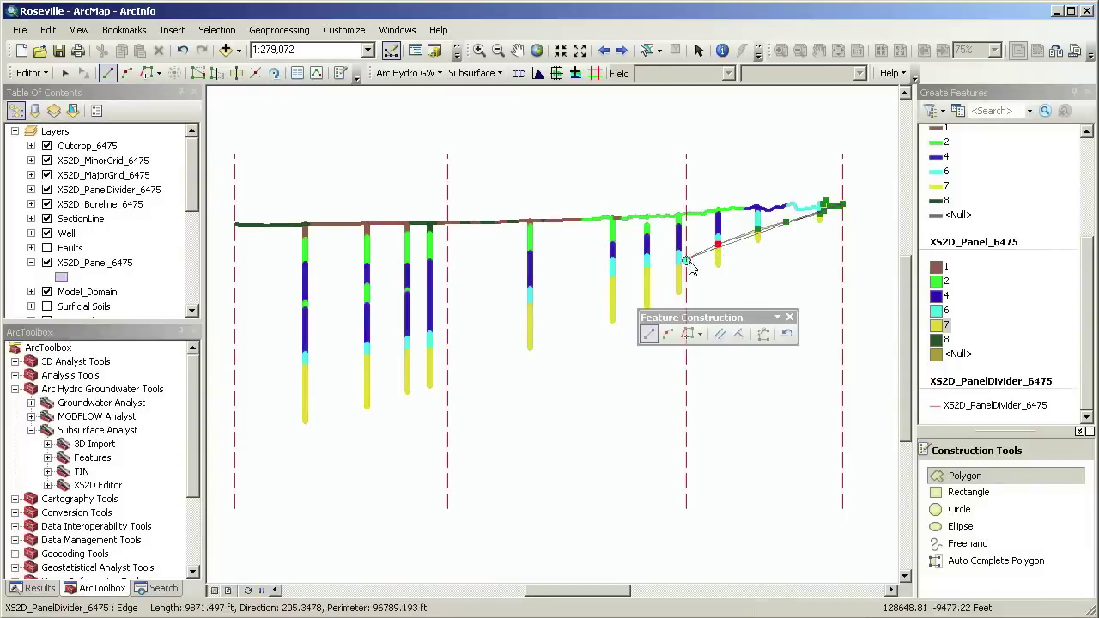
{"action": "left_click", "coordinate": [581, 290]}
{"action": "left_click", "coordinate": [489, 321]}
{"action": "left_click", "coordinate": [429, 350]}
{"action": "left_click", "coordinate": [338, 360]}
{"action": "left_click", "coordinate": [305, 367]}
{"action": "left_click", "coordinate": [235, 392]}
{"action": "left_click", "coordinate": [234, 449]}
{"action": "left_click", "coordinate": [305, 421]}
{"action": "left_click", "coordinate": [366, 405]}
{"action": "left_click", "coordinate": [407, 391]}
{"action": "left_click", "coordinate": [430, 385]}
{"action": "left_click", "coordinate": [504, 363]}
{"action": "left_click", "coordinate": [526, 350]}
{"action": "left_click", "coordinate": [575, 335]}
{"action": "left_click", "coordinate": [612, 319]}
{"action": "left_click", "coordinate": [646, 306]}
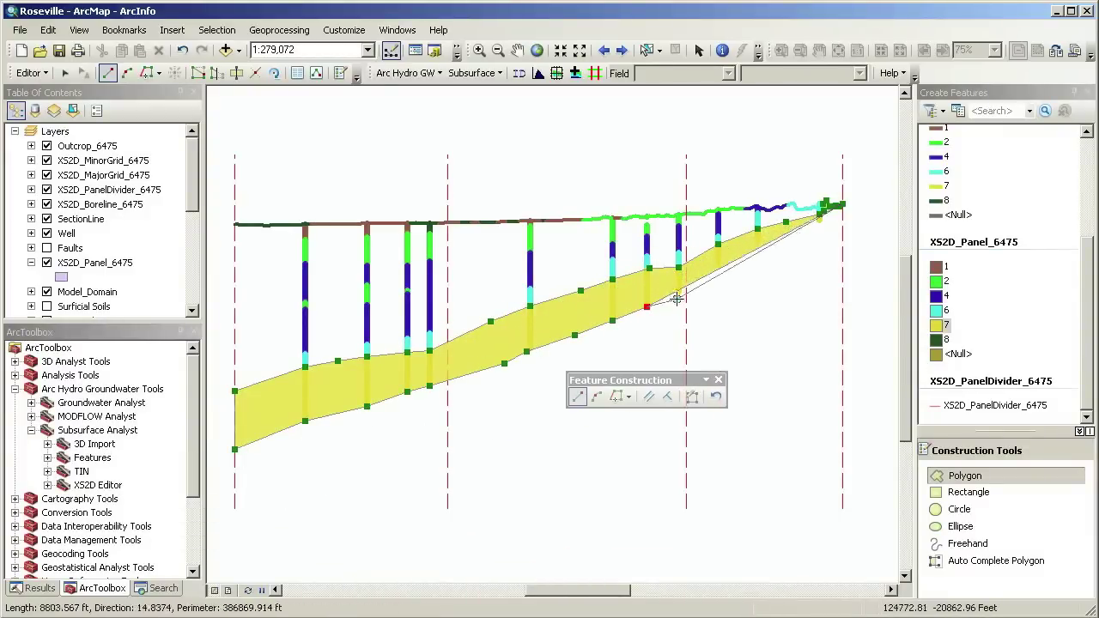
{"action": "left_click", "coordinate": [678, 291]}
{"action": "left_click", "coordinate": [718, 265]}
{"action": "left_click", "coordinate": [757, 240]}
Step: Close the unit 7 polygon at the right panel boundary and save the edits
{"action": "scroll", "coordinate": [850, 159], "scroll_direction": "up", "scroll_amount": 4}
{"action": "left_click", "coordinate": [651, 355]}
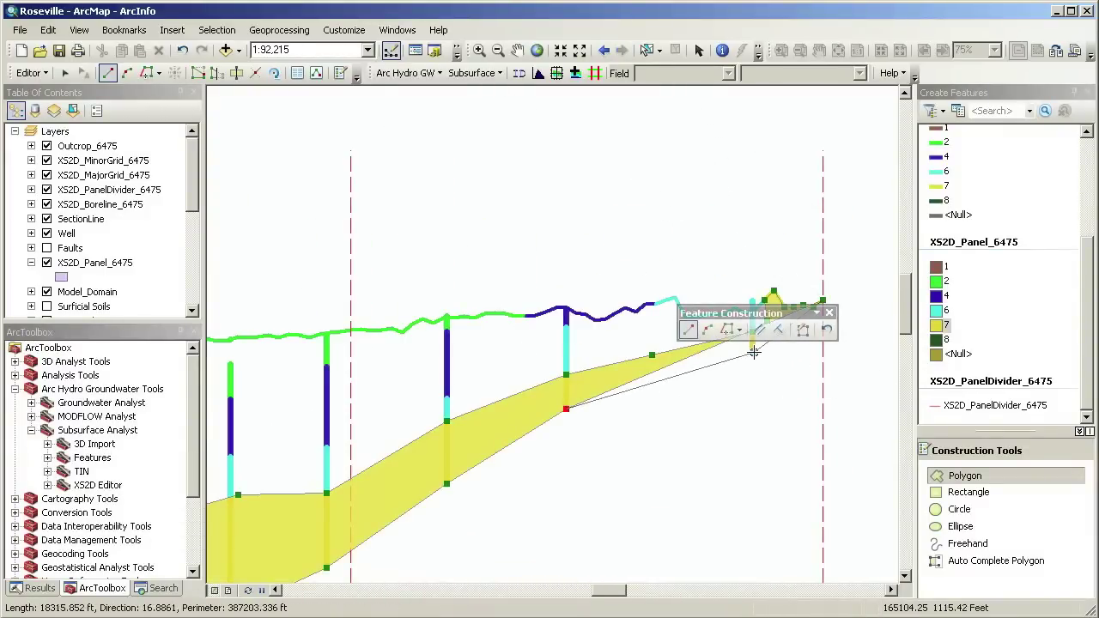
{"action": "left_click", "coordinate": [753, 351]}
{"action": "left_click", "coordinate": [822, 327]}
{"action": "right_click", "coordinate": [824, 328]}
{"action": "left_click", "coordinate": [859, 538]}
{"action": "left_click", "coordinate": [33, 72]}
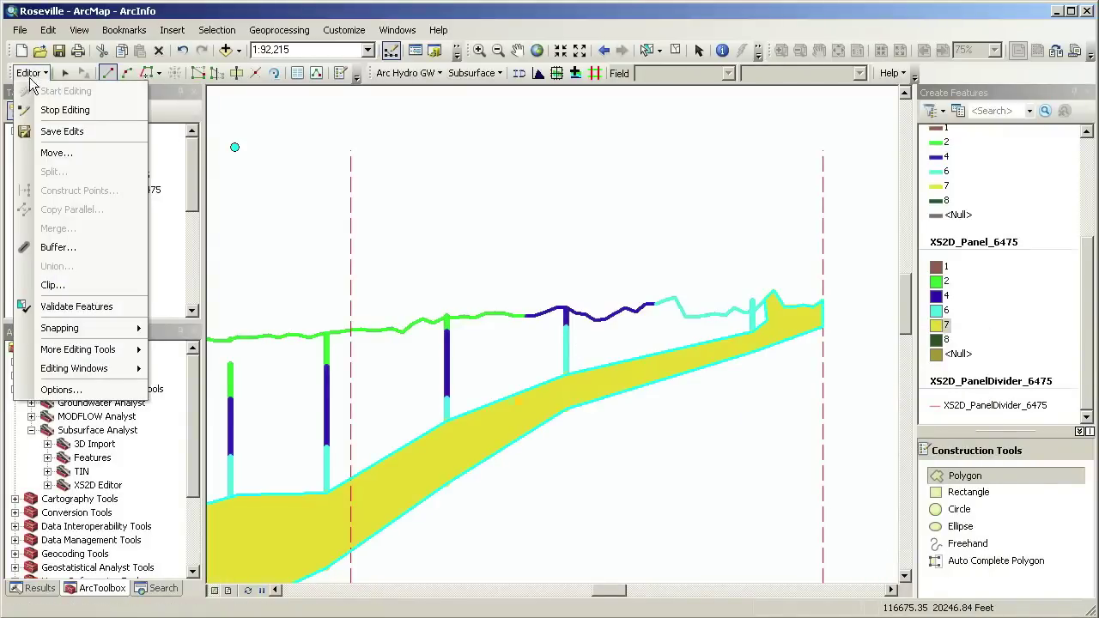
{"action": "left_click", "coordinate": [55, 133]}
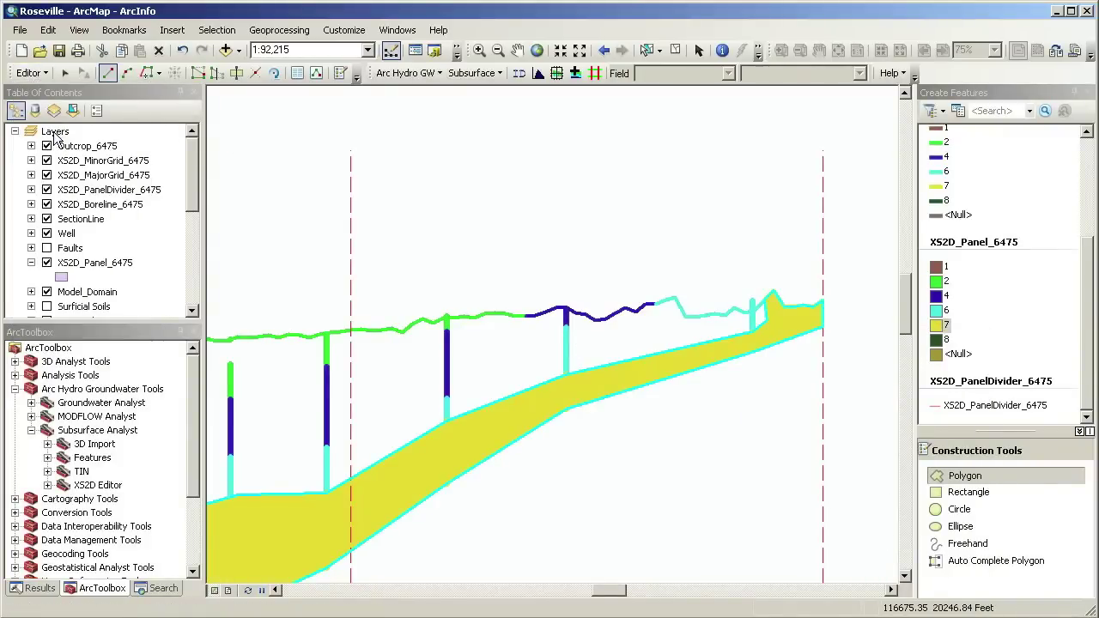
Step: Choose the unit 6 template with Auto-Complete Polygon and start its outline at the right end
{"action": "left_click", "coordinate": [480, 50]}
{"action": "left_click_drag", "start_coordinate": [548, 203], "coordinate": [830, 378]}
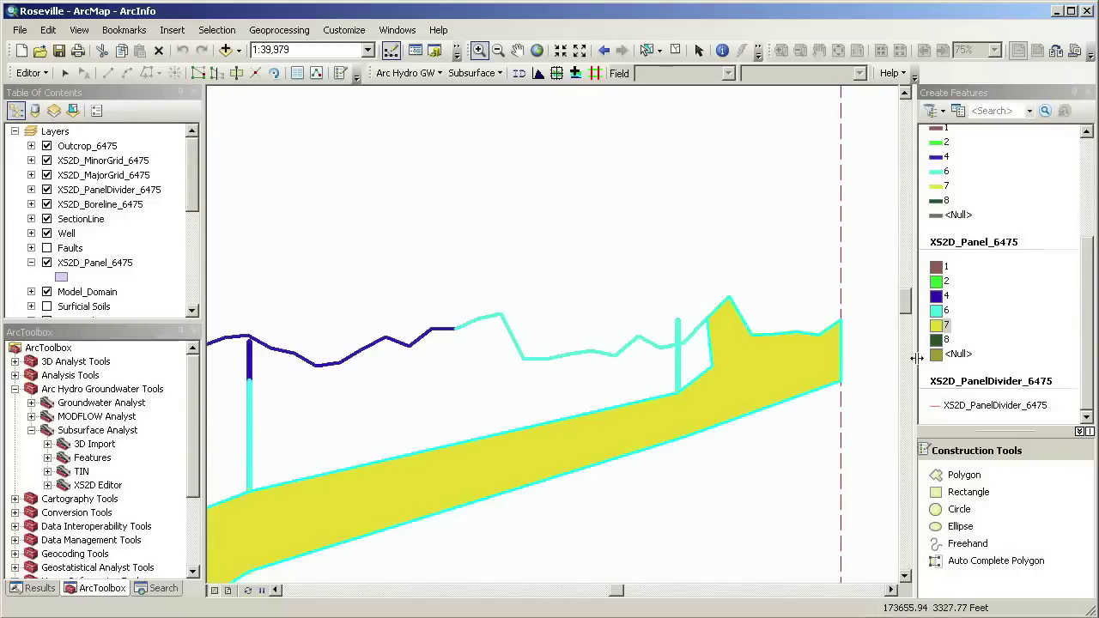
{"action": "left_click", "coordinate": [944, 310]}
{"action": "left_click", "coordinate": [992, 560]}
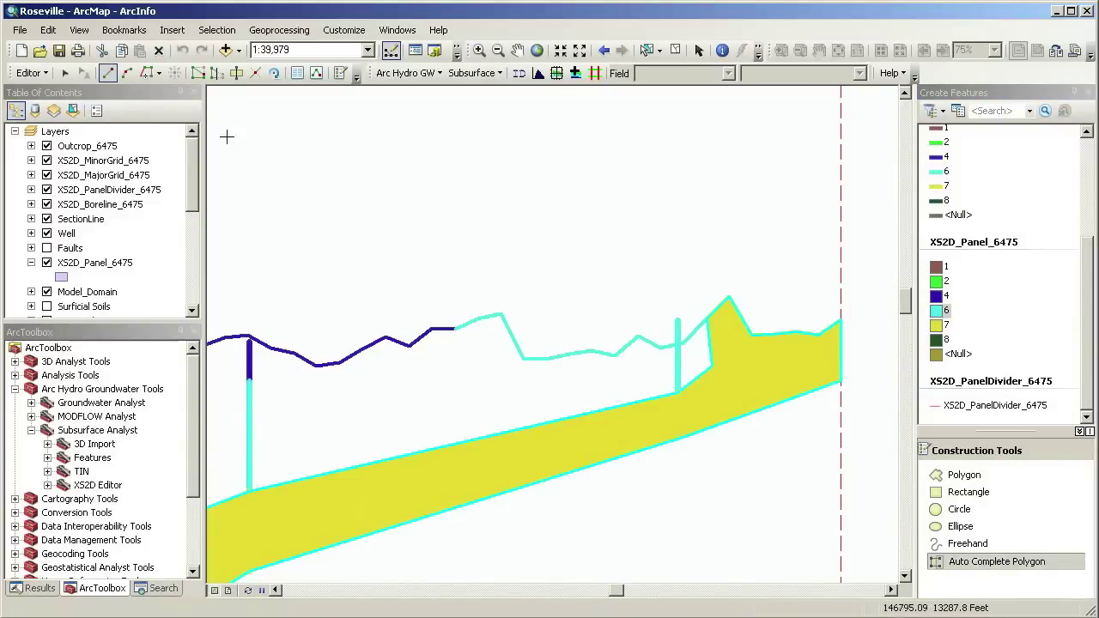
{"action": "left_click", "coordinate": [706, 319]}
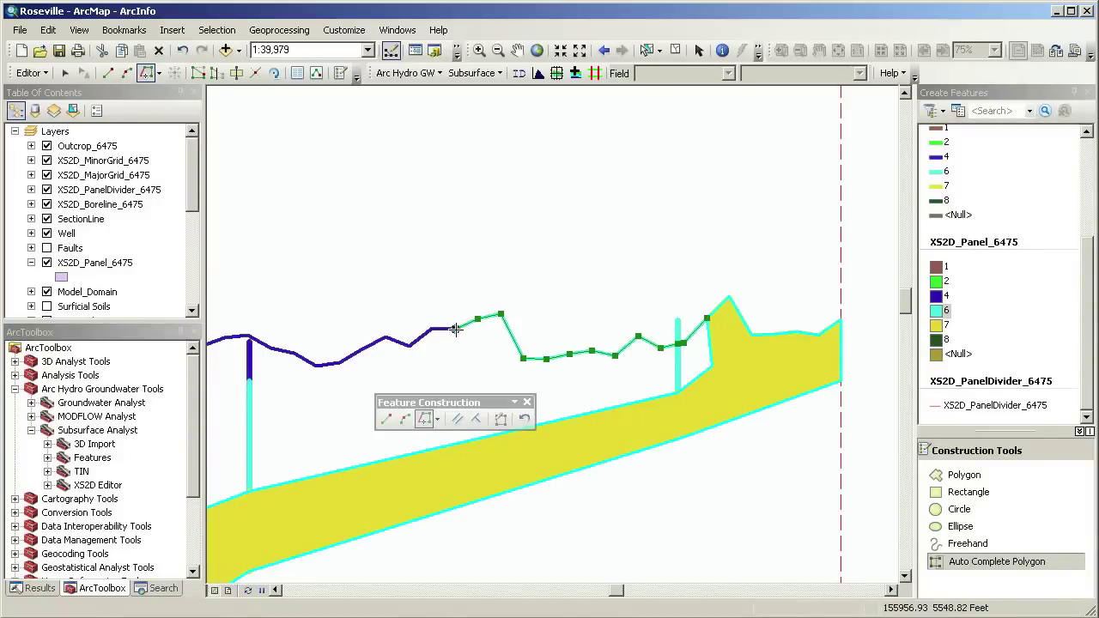
{"action": "left_click", "coordinate": [386, 419]}
{"action": "left_click", "coordinate": [434, 350]}
{"action": "left_click", "coordinate": [336, 379]}
{"action": "left_click", "coordinate": [249, 373]}
Step: Trace the unit 6 outline leftward along the well bottoms to the section's left edge
{"action": "left_click", "coordinate": [603, 50]}
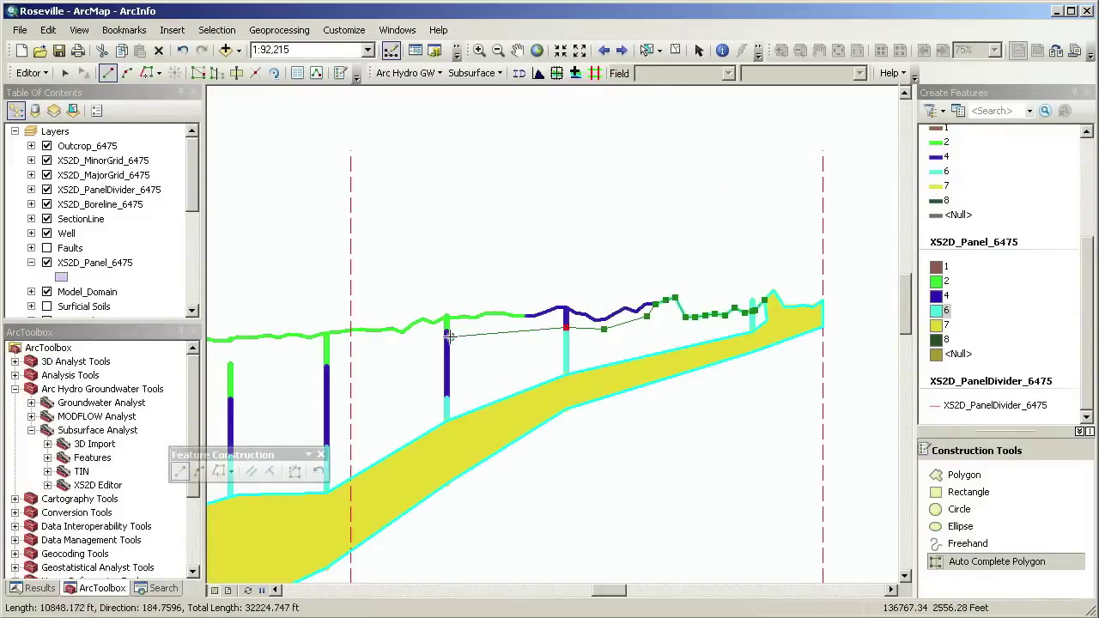
{"action": "left_click", "coordinate": [498, 364]}
{"action": "left_click", "coordinate": [446, 399]}
{"action": "left_click", "coordinate": [381, 431]}
{"action": "left_click", "coordinate": [326, 447]}
{"action": "left_click", "coordinate": [230, 457]}
{"action": "scroll", "coordinate": [787, 135], "scroll_direction": "down", "scroll_amount": 5}
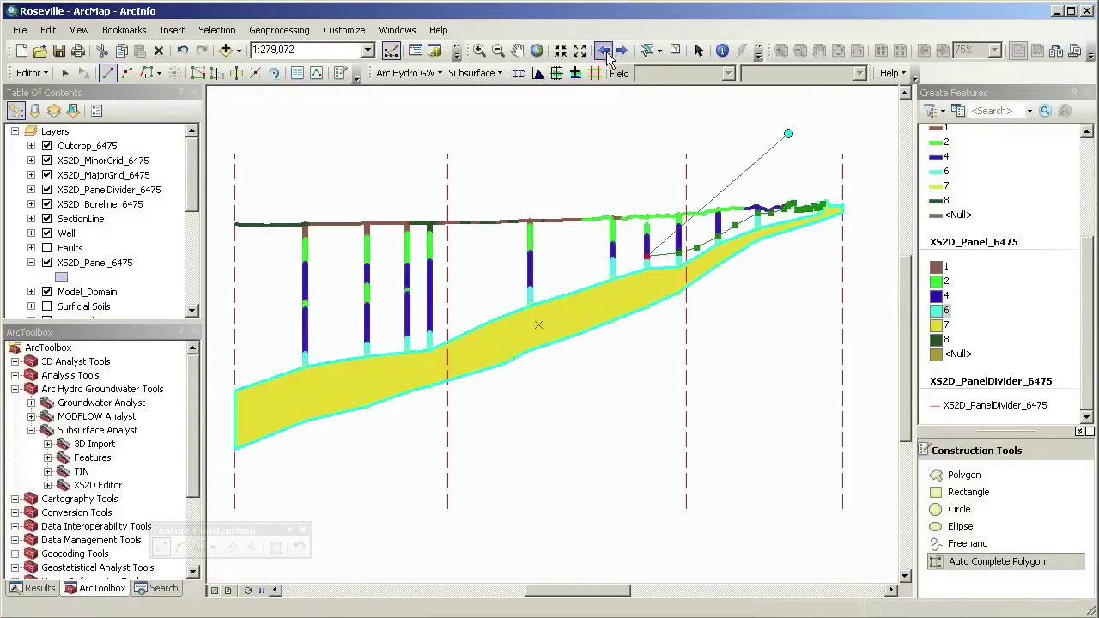
{"action": "left_click", "coordinate": [612, 259]}
{"action": "left_click", "coordinate": [530, 286]}
{"action": "left_click", "coordinate": [480, 306]}
{"action": "left_click", "coordinate": [429, 333]}
{"action": "left_click", "coordinate": [407, 340]}
{"action": "left_click", "coordinate": [367, 348]}
{"action": "left_click", "coordinate": [305, 354]}
{"action": "left_click", "coordinate": [236, 362]}
{"action": "left_click", "coordinate": [235, 390]}
Step: Finish the unit 6 polygon, save the edits and clear the feature selection
{"action": "right_click", "coordinate": [235, 398]}
{"action": "left_click", "coordinate": [313, 599]}
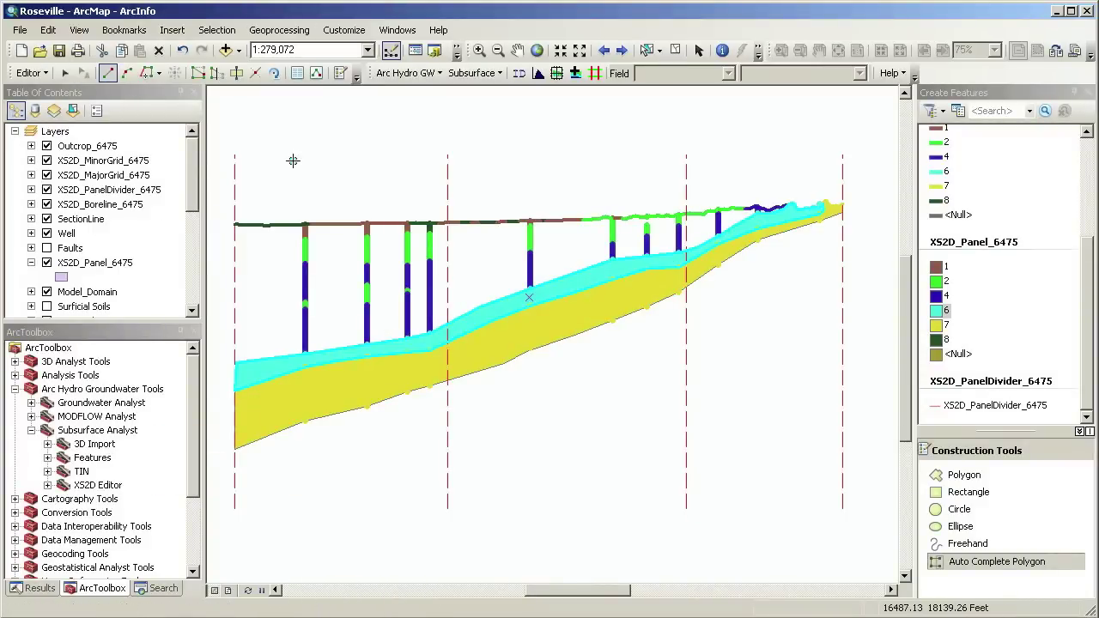
{"action": "left_click", "coordinate": [293, 161]}
{"action": "left_click", "coordinate": [65, 73]}
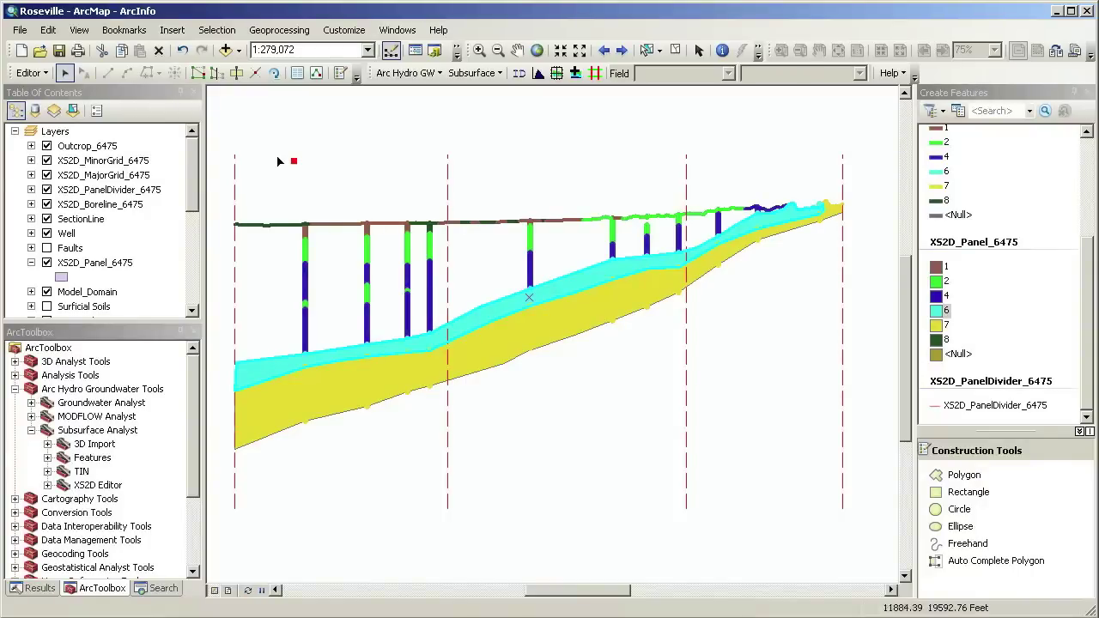
{"action": "left_click", "coordinate": [28, 73]}
{"action": "left_click", "coordinate": [34, 130]}
{"action": "left_click", "coordinate": [675, 49]}
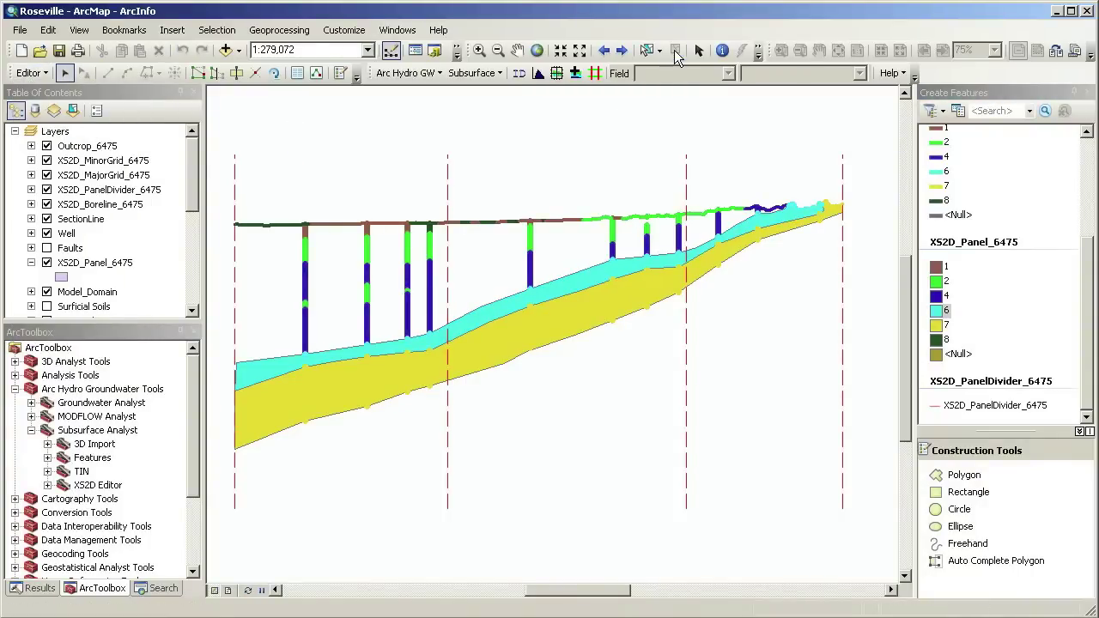
Step: Zoom near the right divider, pick the unit 2 template, and outline the lens's top edge
{"action": "left_click", "coordinate": [479, 50]}
{"action": "left_click_drag", "start_coordinate": [601, 206], "coordinate": [726, 287]}
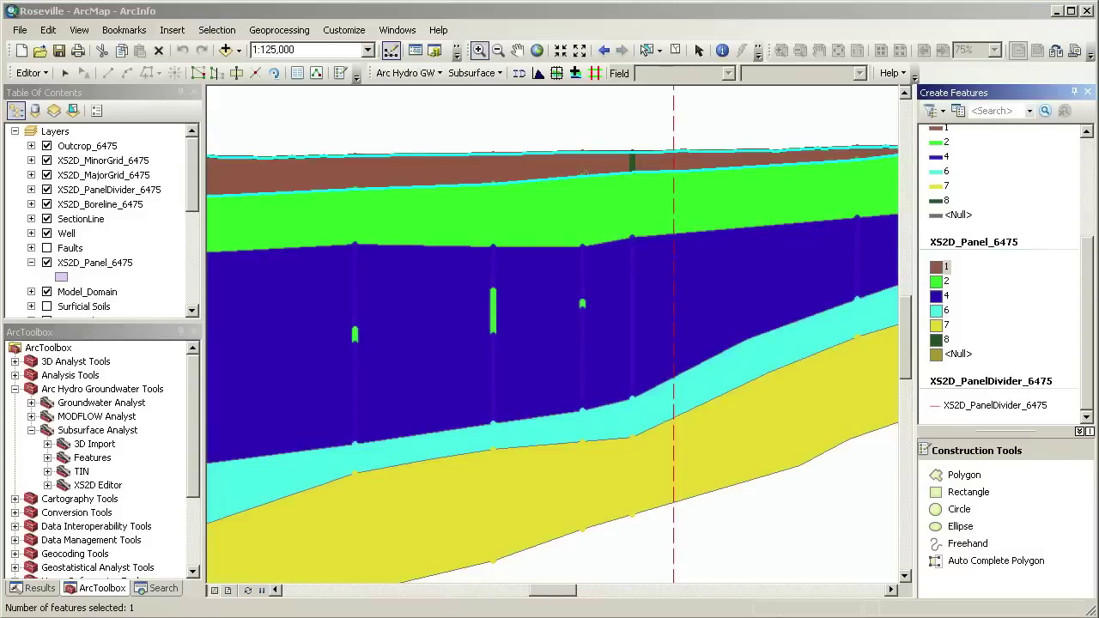
{"action": "left_click", "coordinate": [943, 289]}
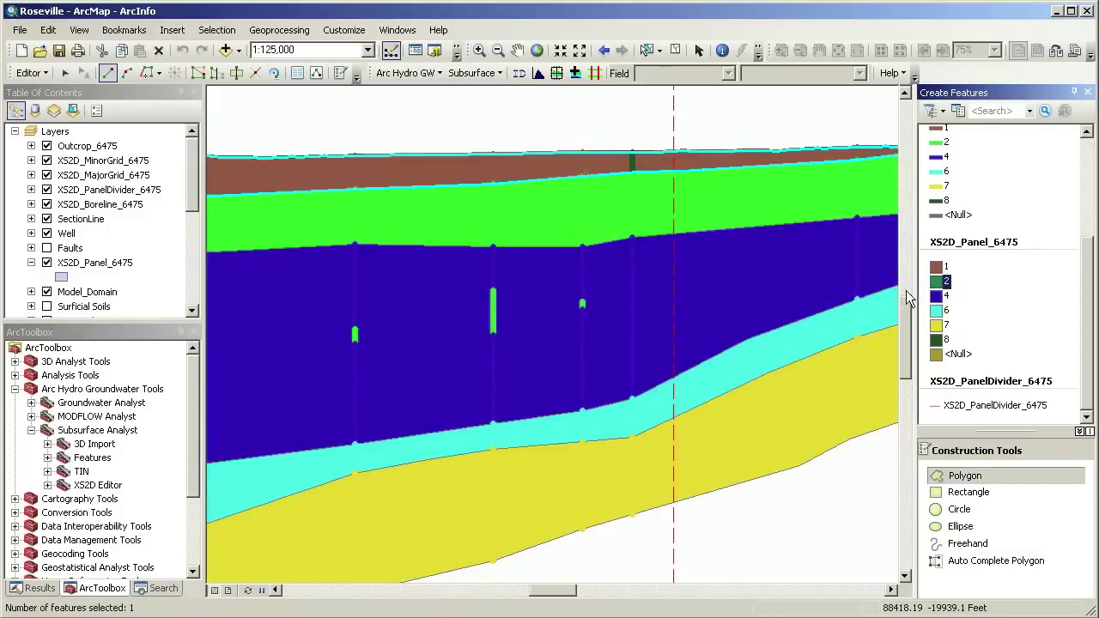
{"action": "left_click", "coordinate": [273, 341]}
{"action": "left_click", "coordinate": [327, 328]}
{"action": "left_click", "coordinate": [421, 307]}
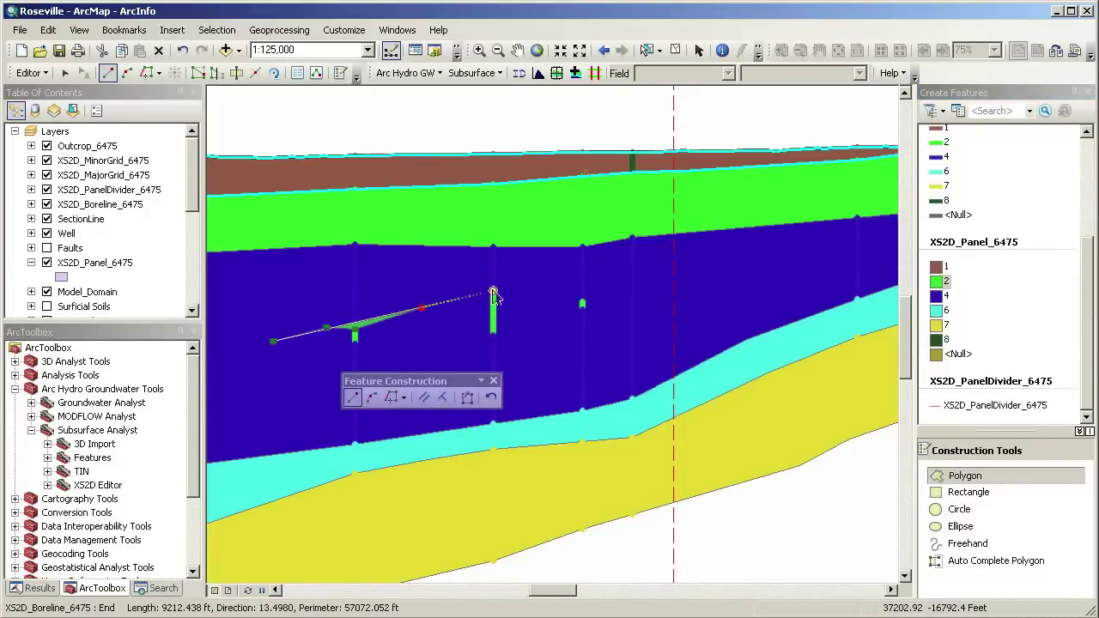
{"action": "left_click", "coordinate": [493, 292]}
{"action": "left_click", "coordinate": [544, 290]}
{"action": "left_click", "coordinate": [622, 308]}
Step: Trace the lens's bottom edge back to its start and finish the unit 2 polygon
{"action": "left_click", "coordinate": [582, 305]}
{"action": "left_click", "coordinate": [552, 327]}
{"action": "left_click", "coordinate": [493, 335]}
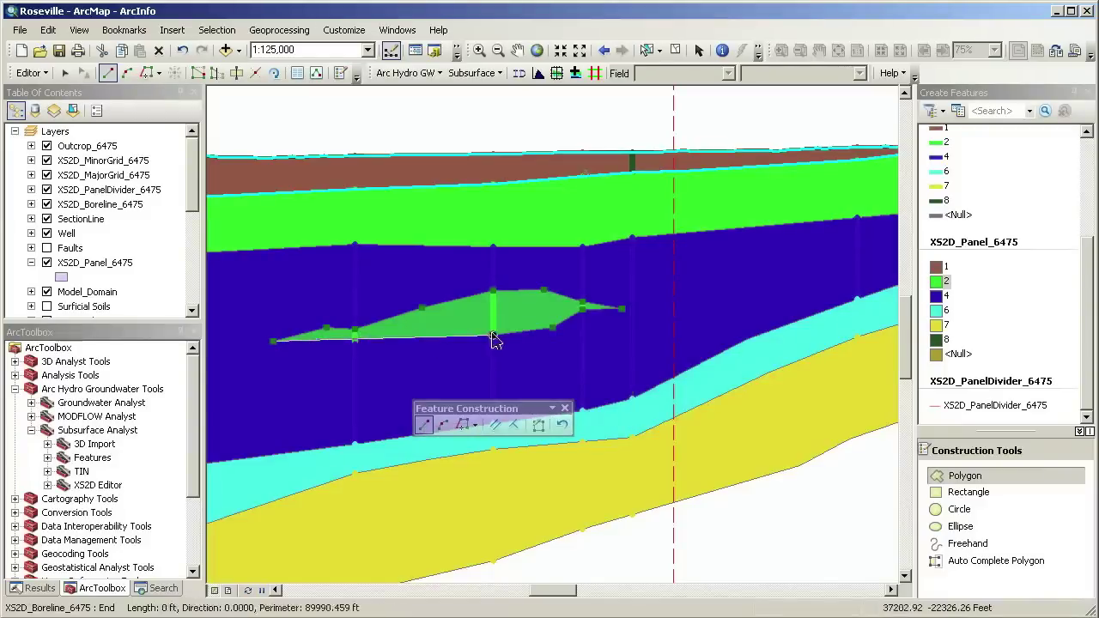
{"action": "left_click", "coordinate": [415, 342]}
{"action": "left_click", "coordinate": [355, 340]}
{"action": "left_click", "coordinate": [300, 343]}
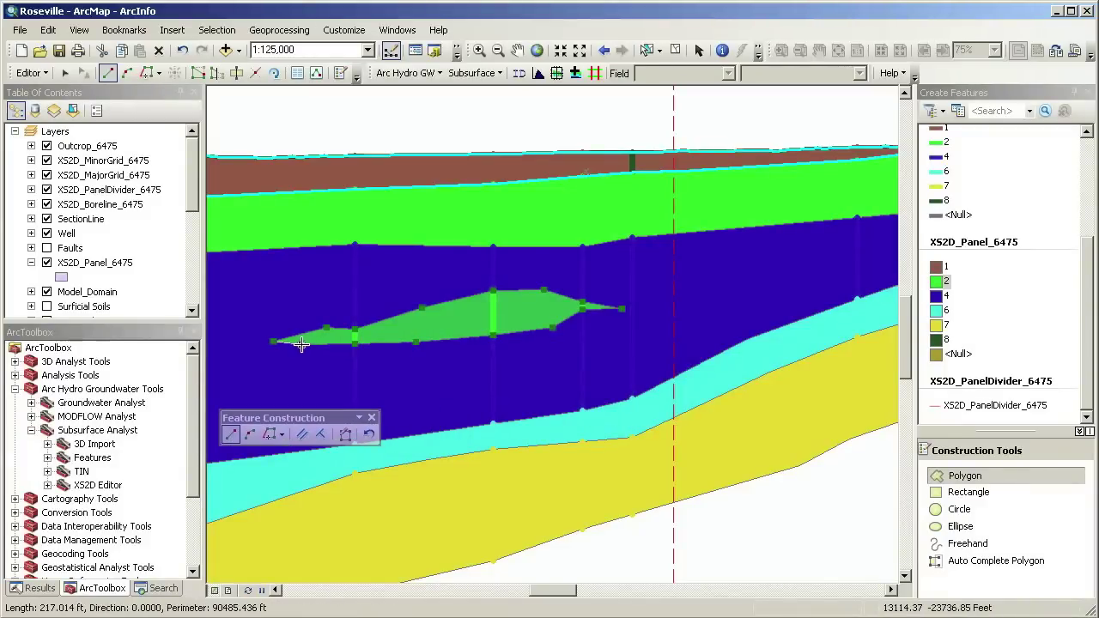
{"action": "right_click", "coordinate": [299, 343]}
{"action": "left_click", "coordinate": [361, 556]}
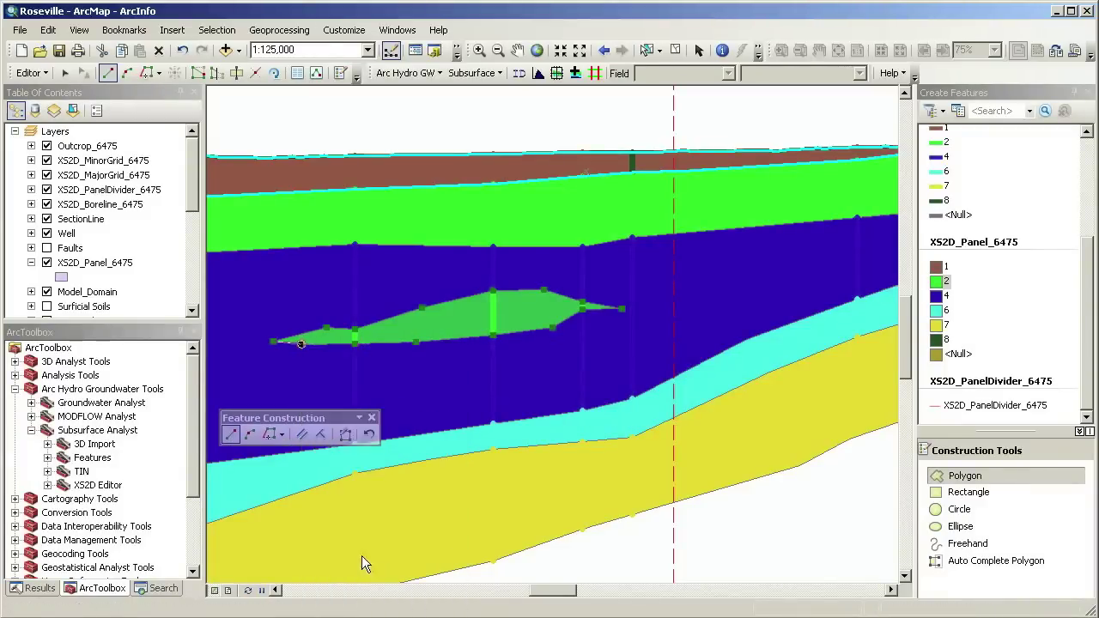
Step: Clip the lens out of the unit 4 layer, discarding the overlap, then save and stop editing
{"action": "left_click", "coordinate": [30, 73]}
{"action": "left_click", "coordinate": [67, 283]}
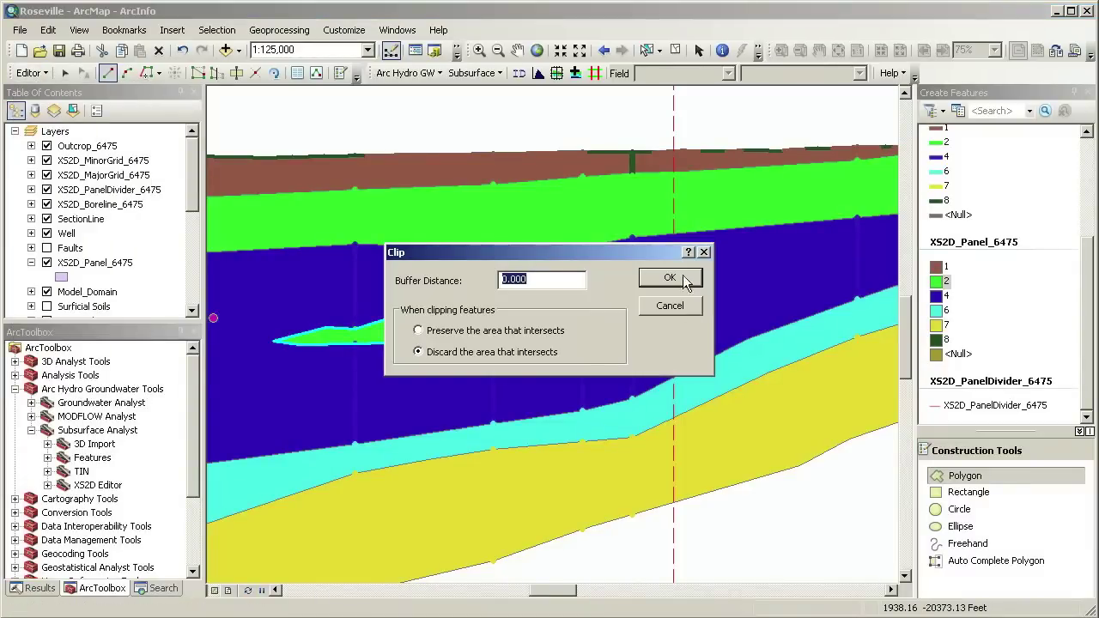
{"action": "left_click", "coordinate": [671, 277]}
{"action": "left_click", "coordinate": [30, 73]}
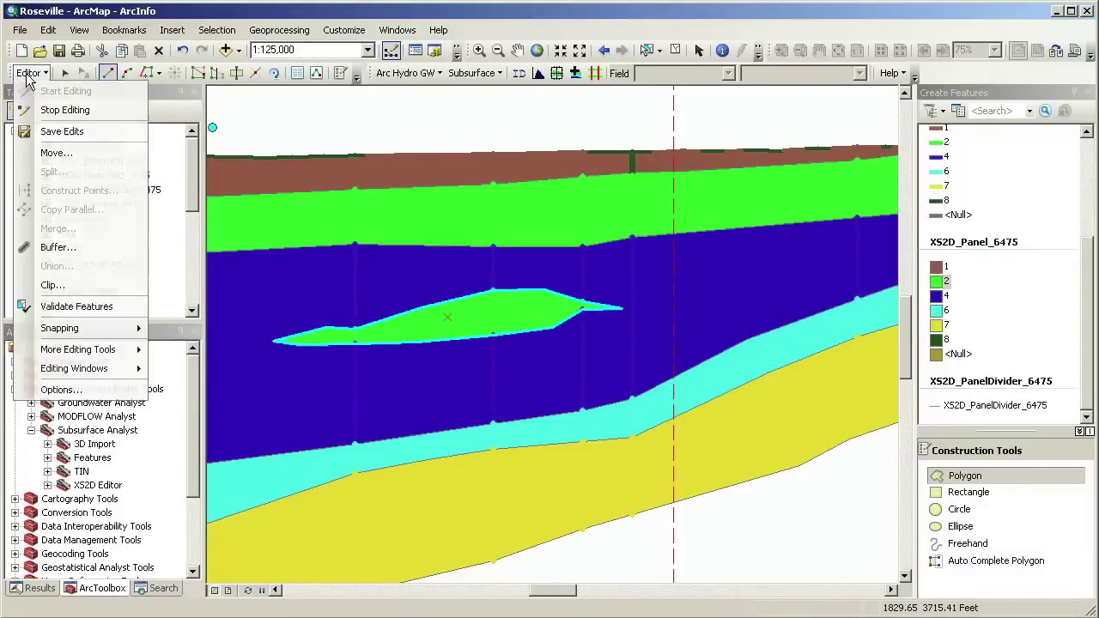
{"action": "left_click", "coordinate": [56, 131]}
{"action": "left_click", "coordinate": [30, 73]}
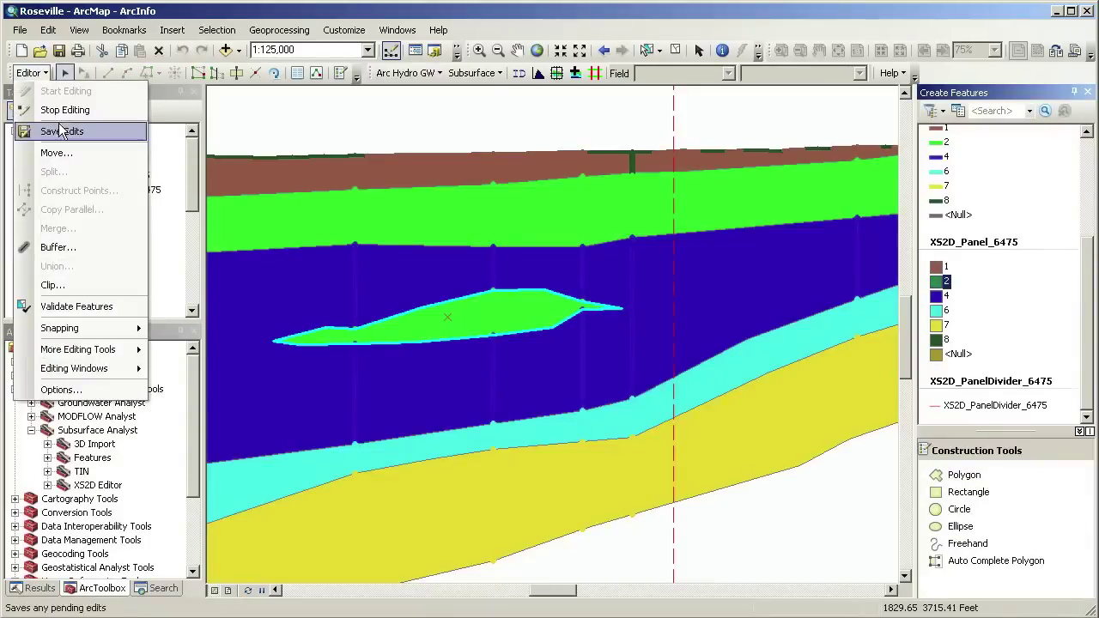
{"action": "left_click", "coordinate": [64, 110]}
{"action": "left_click", "coordinate": [580, 51]}
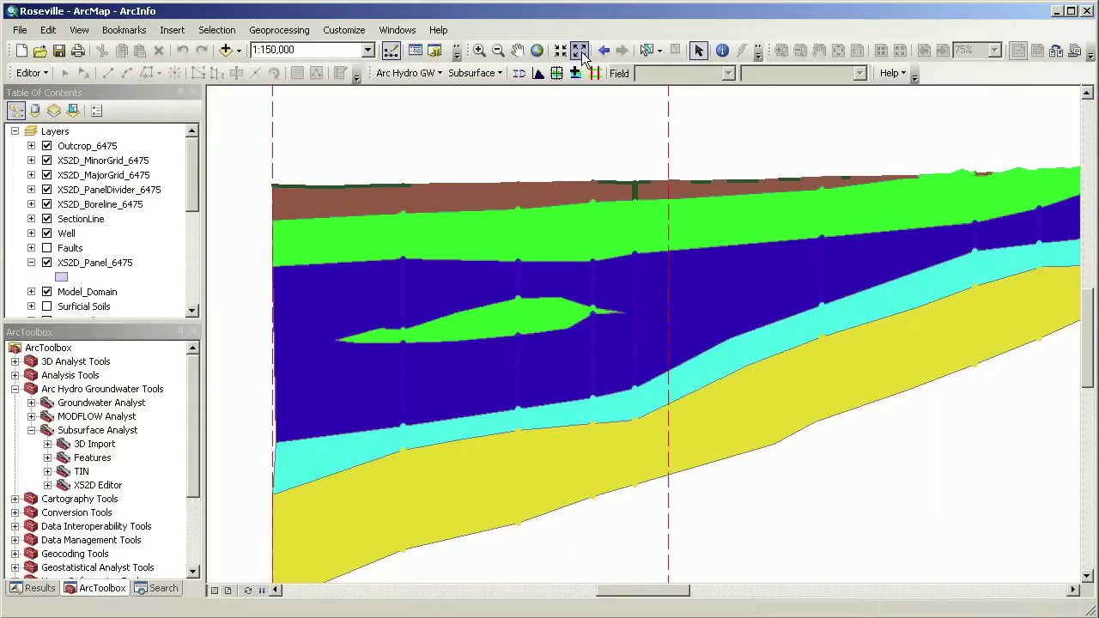
Step: Zoom in to frame the whole A-A' cross-section, then switch to Layout View
{"action": "left_click", "coordinate": [479, 50]}
{"action": "left_click_drag", "start_coordinate": [385, 172], "coordinate": [1073, 537]}
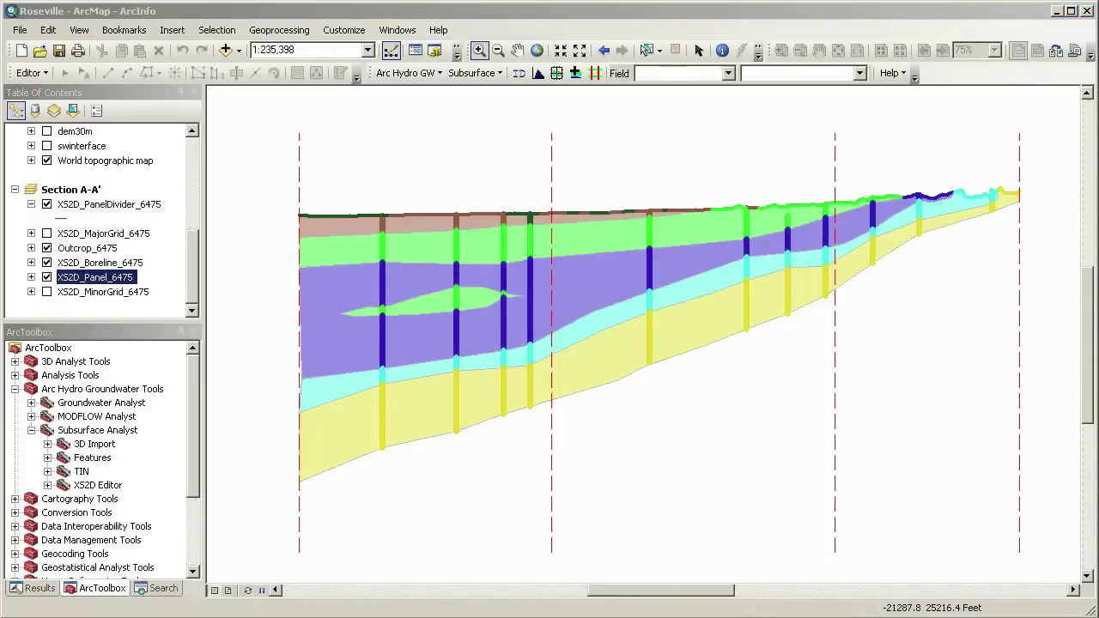
{"action": "left_click", "coordinate": [228, 591]}
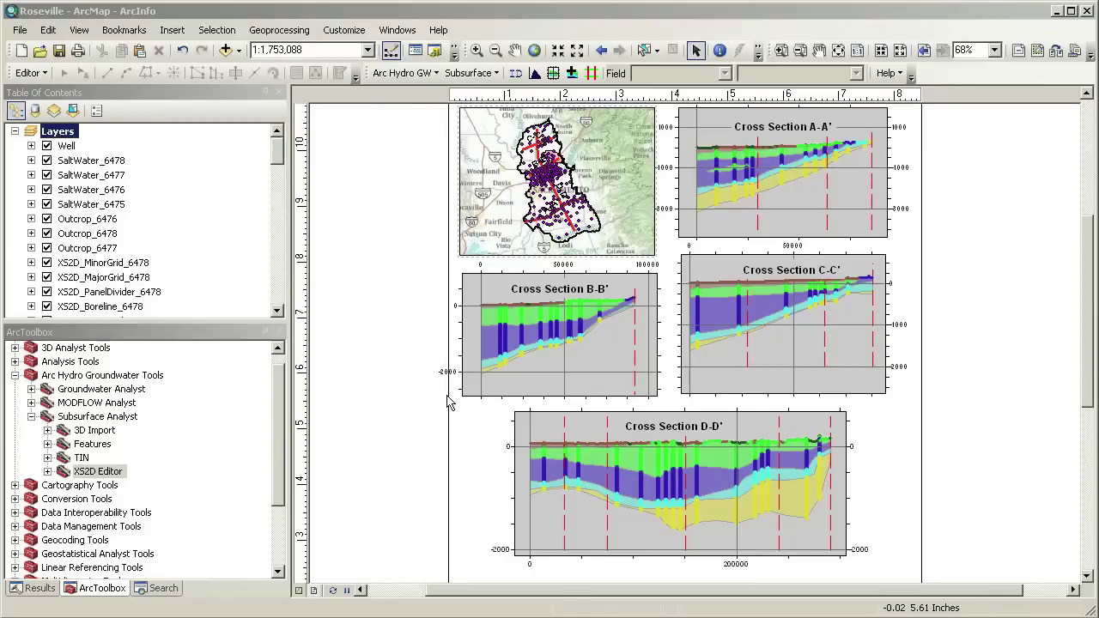
Step: Run Transform Raster to XS2D Line on swinterface as Salt Water Interface with 1000 spacing
{"action": "left_click", "coordinate": [47, 472]}
{"action": "left_click_drag", "start_coordinate": [277, 433], "coordinate": [277, 476]}
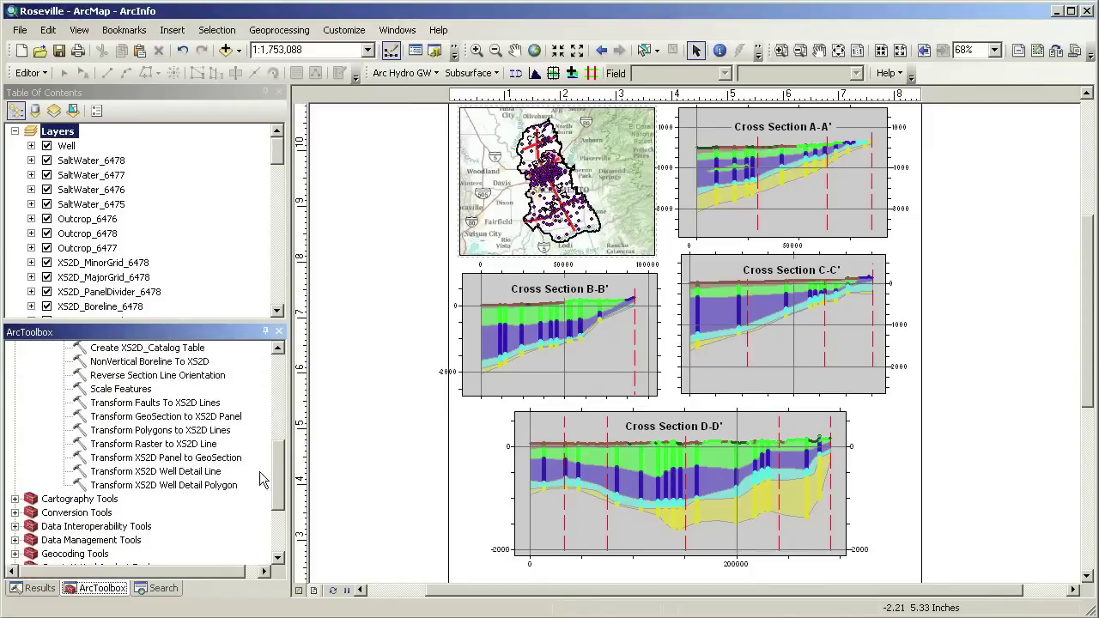
{"action": "left_click", "coordinate": [166, 448]}
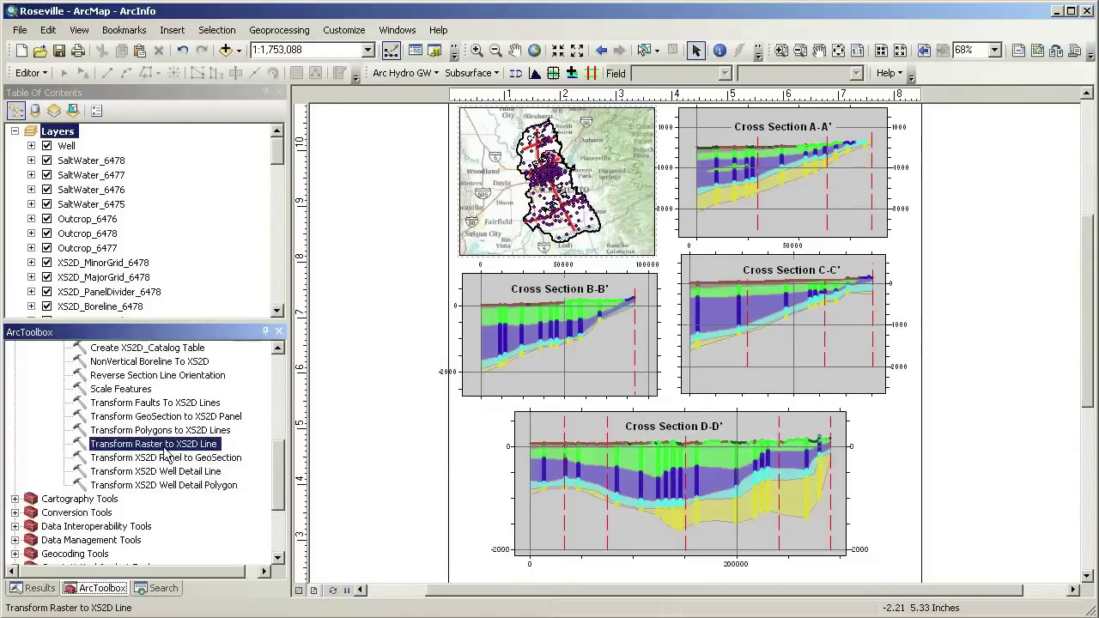
{"action": "double_click", "coordinate": [167, 455]}
{"action": "left_click", "coordinate": [543, 204]}
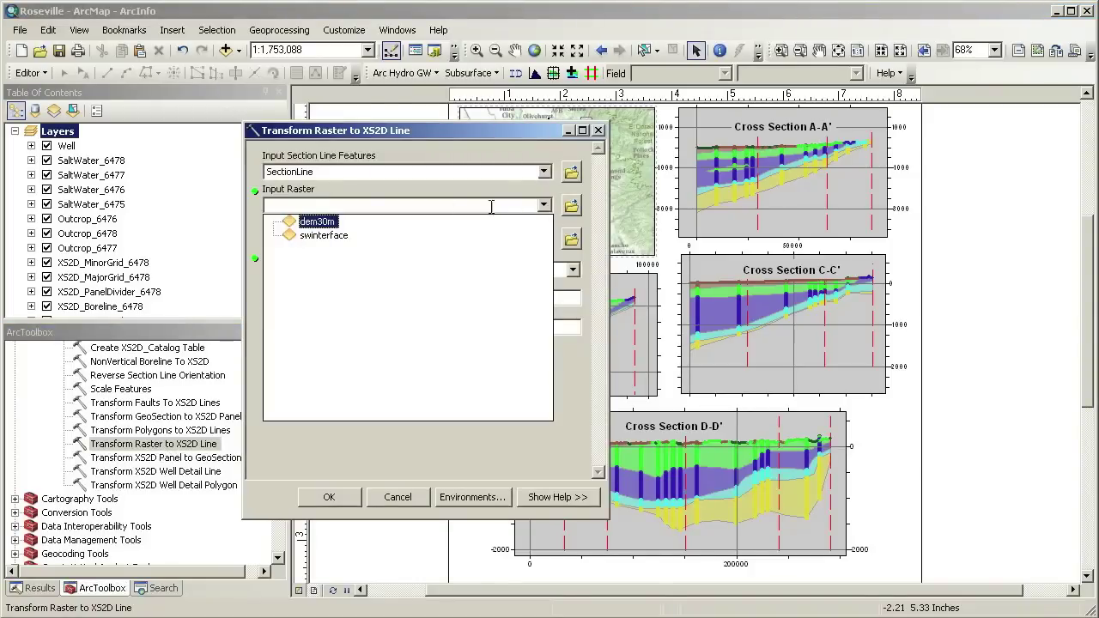
{"action": "left_click", "coordinate": [325, 236]}
{"action": "left_click", "coordinate": [571, 272]}
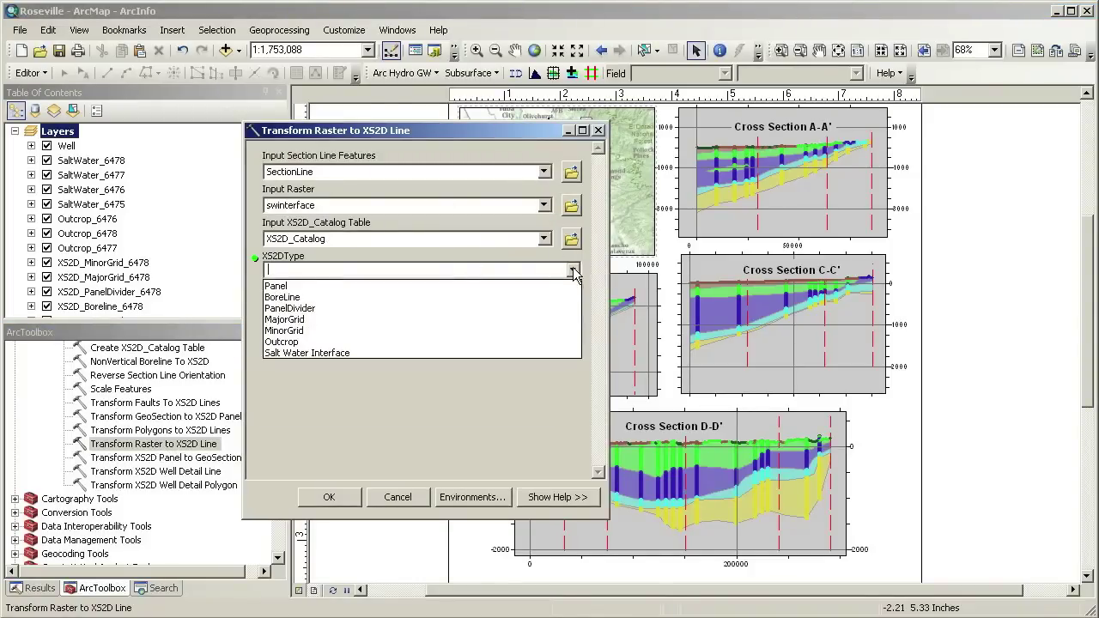
{"action": "left_click", "coordinate": [323, 352]}
{"action": "left_click_drag", "start_coordinate": [491, 297], "coordinate": [587, 297]}
{"action": "type", "text": "1000"}
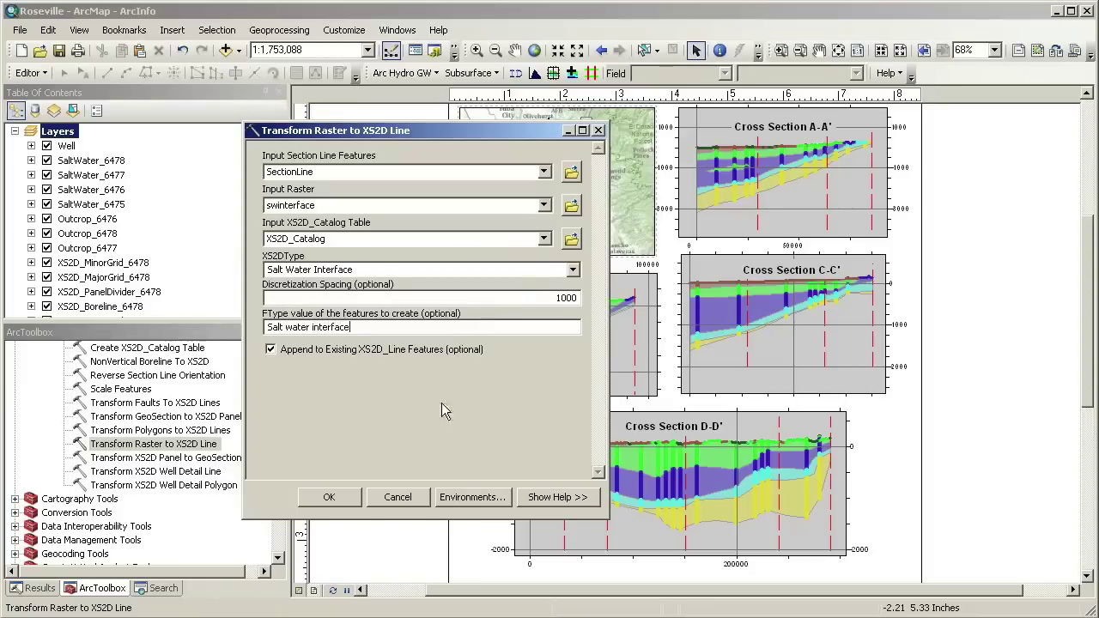
{"action": "left_click", "coordinate": [338, 500]}
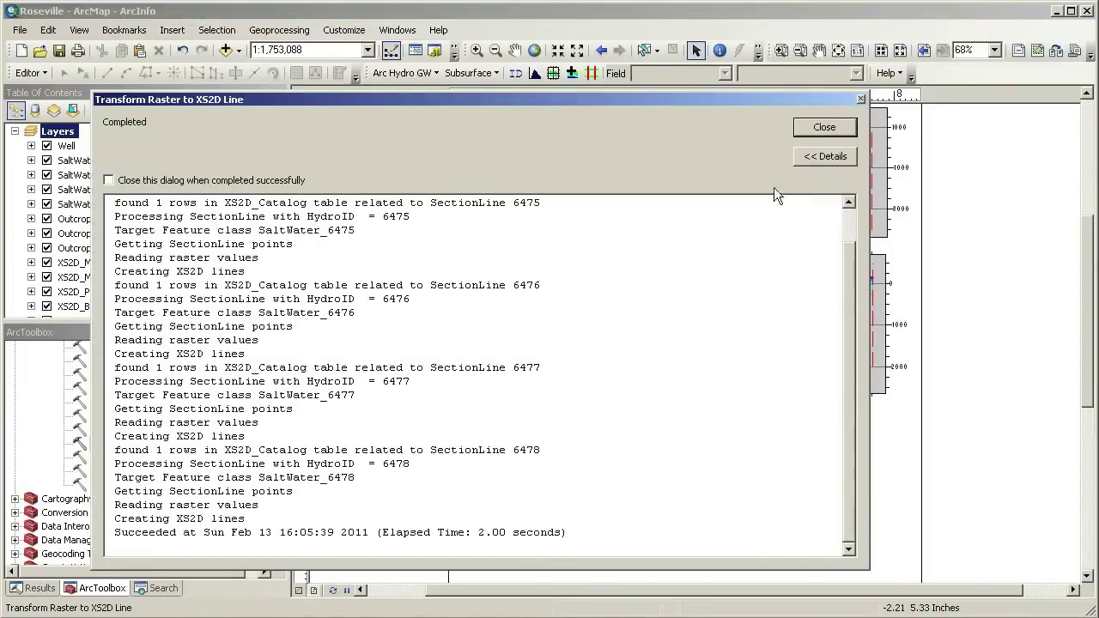
{"action": "left_click", "coordinate": [816, 133]}
Step: Refresh the layout so sections A-A' through D-D' show their salt water interface lines
{"action": "left_click", "coordinate": [334, 591]}
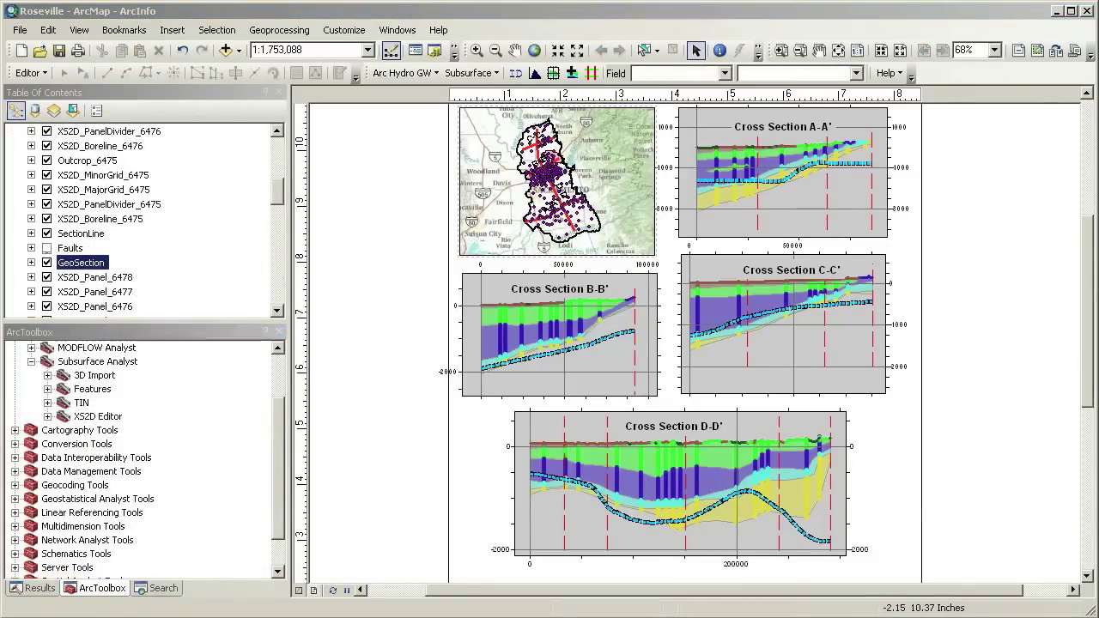
{"action": "left_click", "coordinate": [48, 416]}
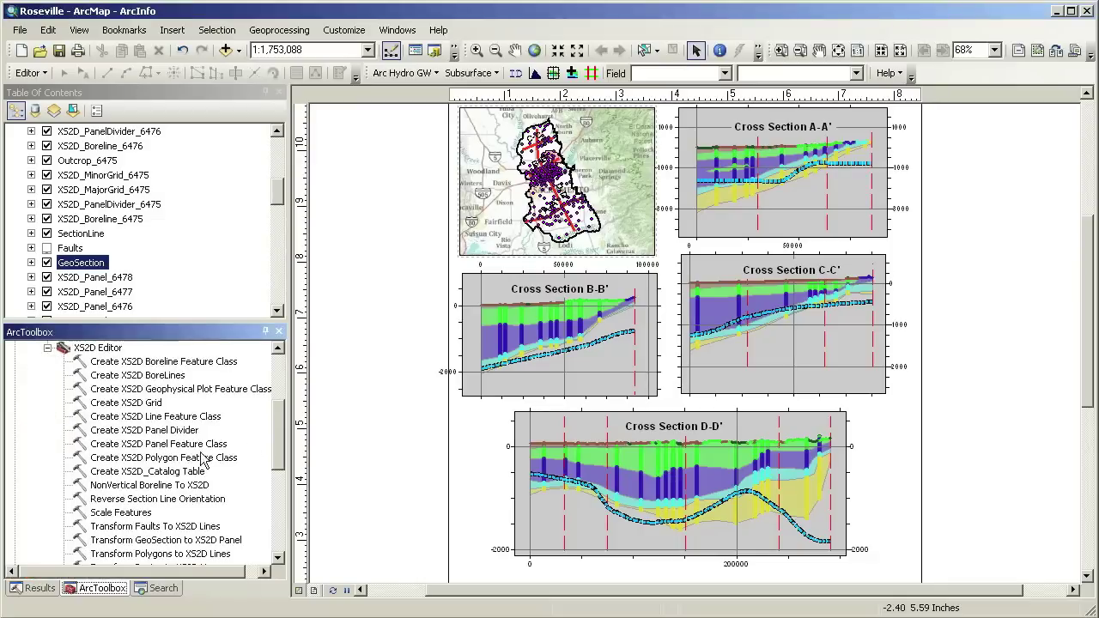
{"action": "left_click_drag", "start_coordinate": [276, 442], "coordinate": [276, 469]}
{"action": "left_click", "coordinate": [217, 486]}
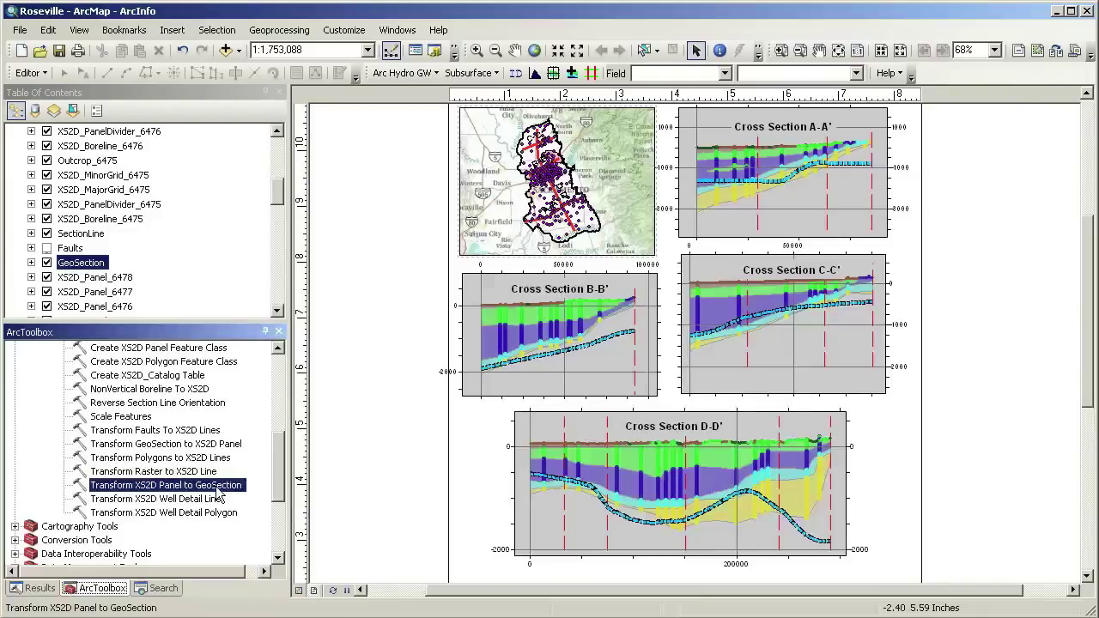
Step: Export panels from all four sections into GeoSection with Overwrite left on
{"action": "double_click", "coordinate": [219, 493]}
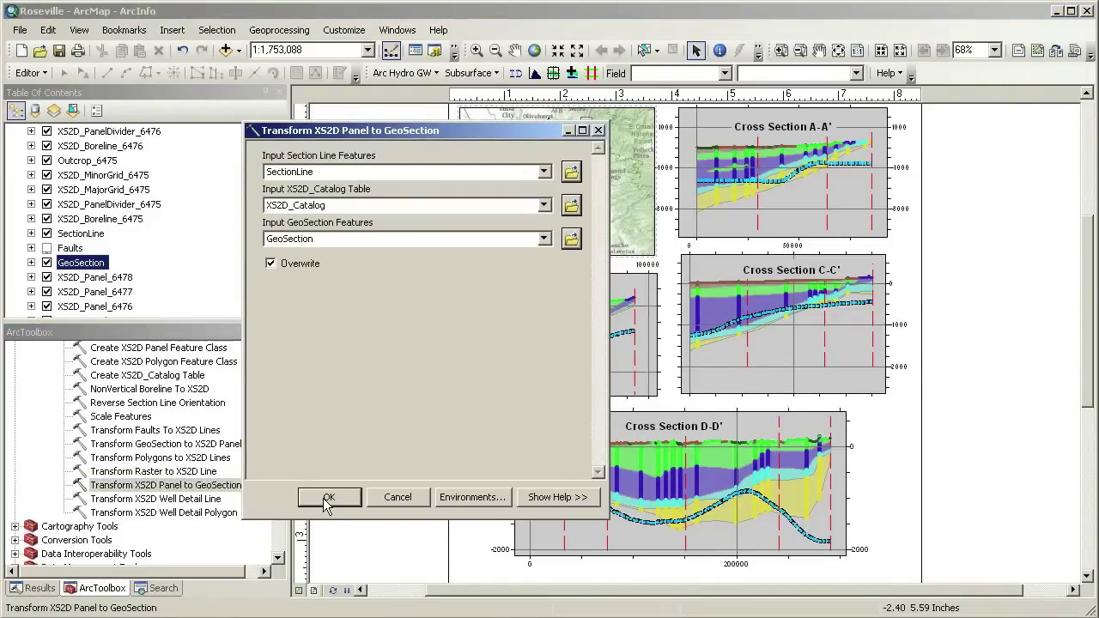
{"action": "left_click", "coordinate": [329, 498]}
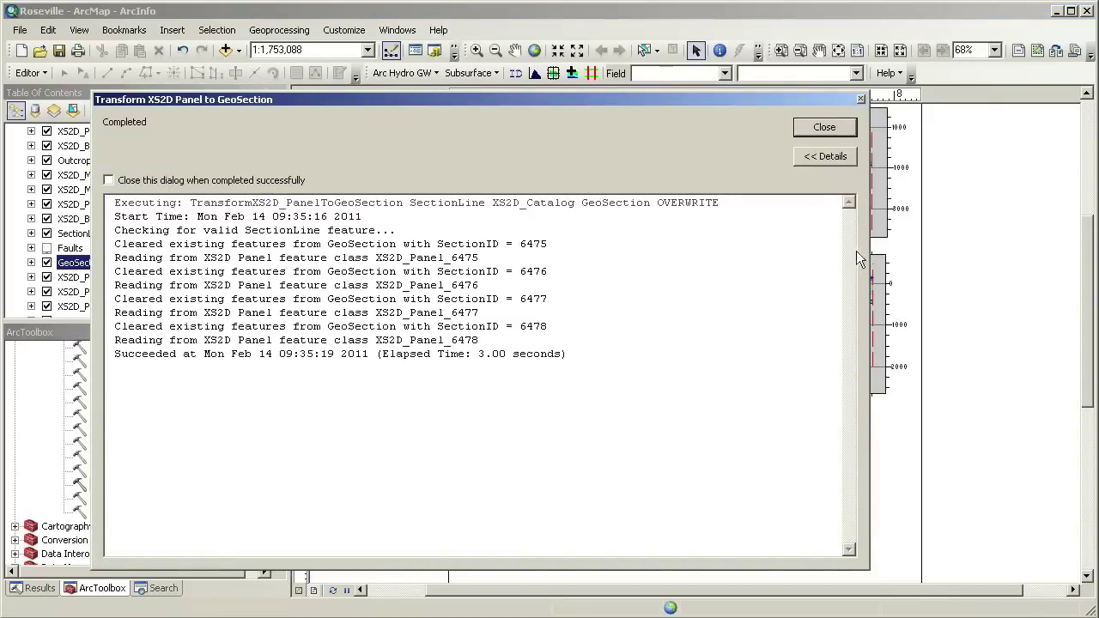
{"action": "left_click", "coordinate": [831, 131]}
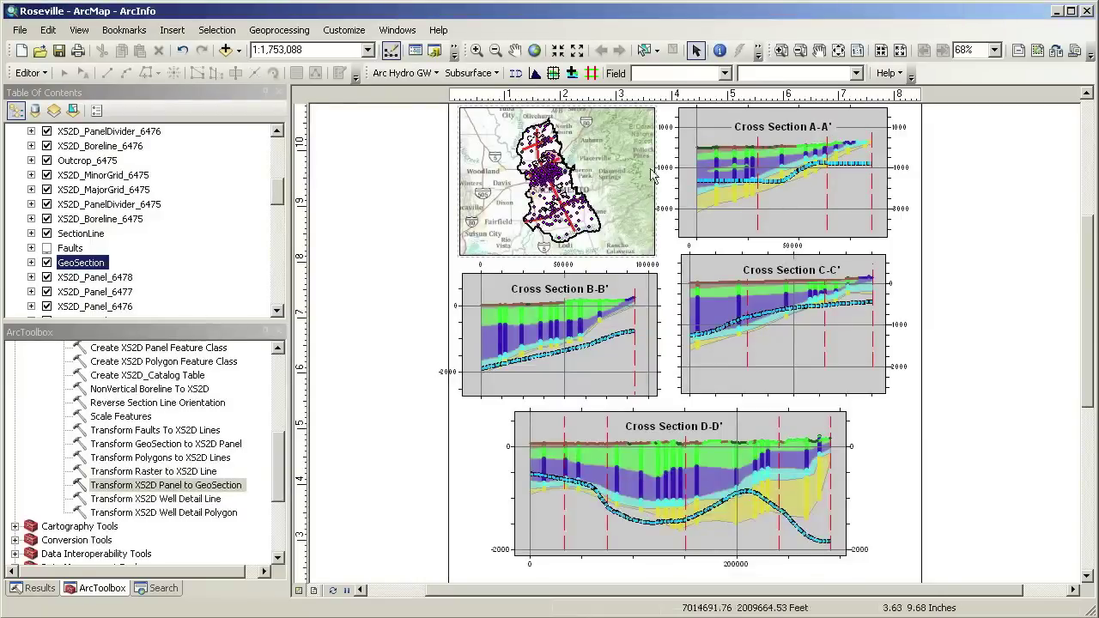